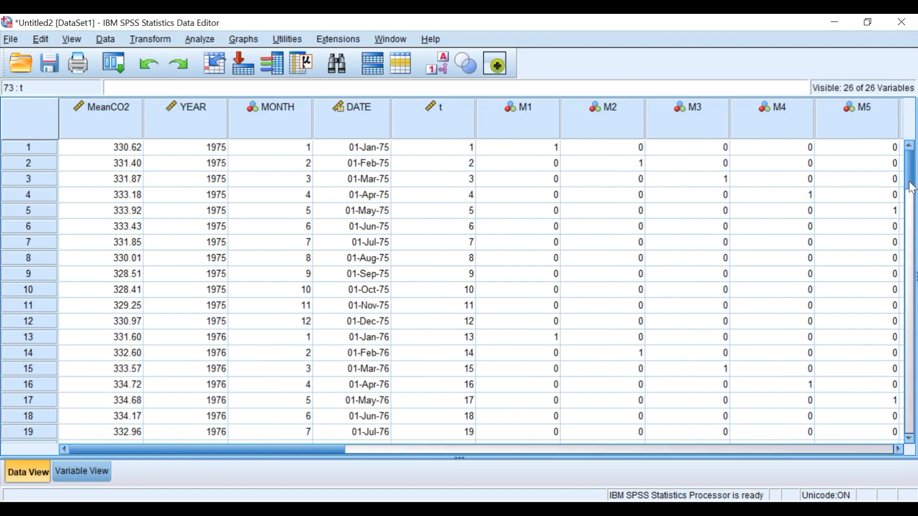
{"action": "mouse_move", "coordinate": [908, 184]}
{"action": "left_mouse_down"}
{"action": "mouse_move", "coordinate": [912, 313]}
{"action": "mouse_move", "coordinate": [910, 172]}
{"action": "left_mouse_up"}
{"action": "left_click_drag", "start_coordinate": [913, 184], "coordinate": [911, 313]}
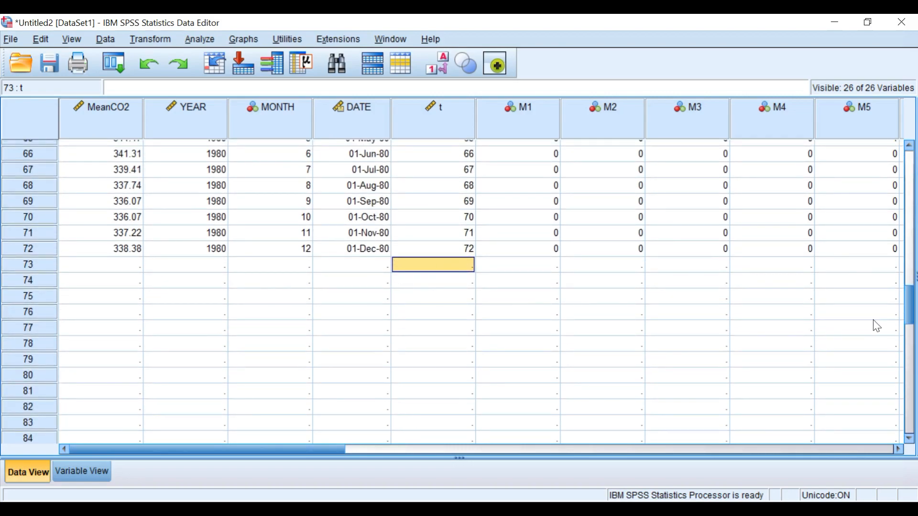
{"action": "left_click_drag", "start_coordinate": [910, 313], "coordinate": [913, 170]}
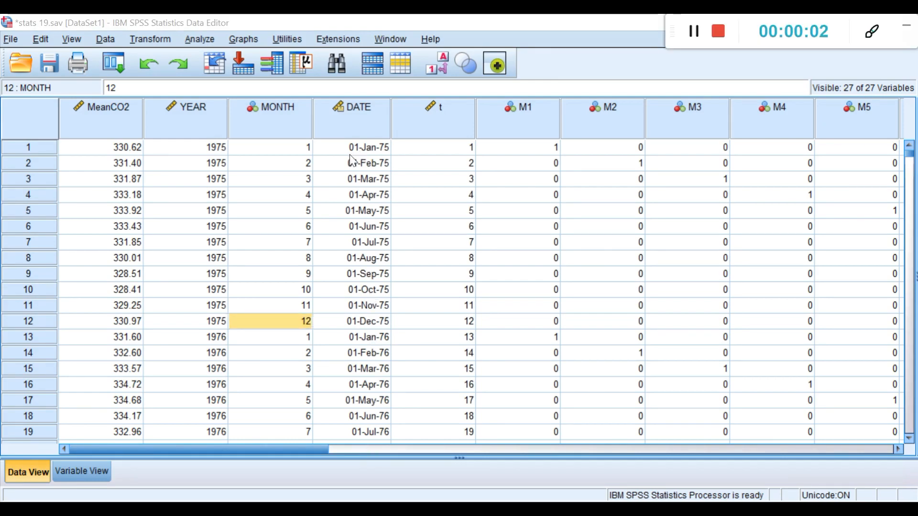
Step: Run Curve Estimation of MeanCO2 on t with Linear and Quadratic models, constant, plots and the ANOVA table
{"action": "left_click", "coordinate": [210, 42]}
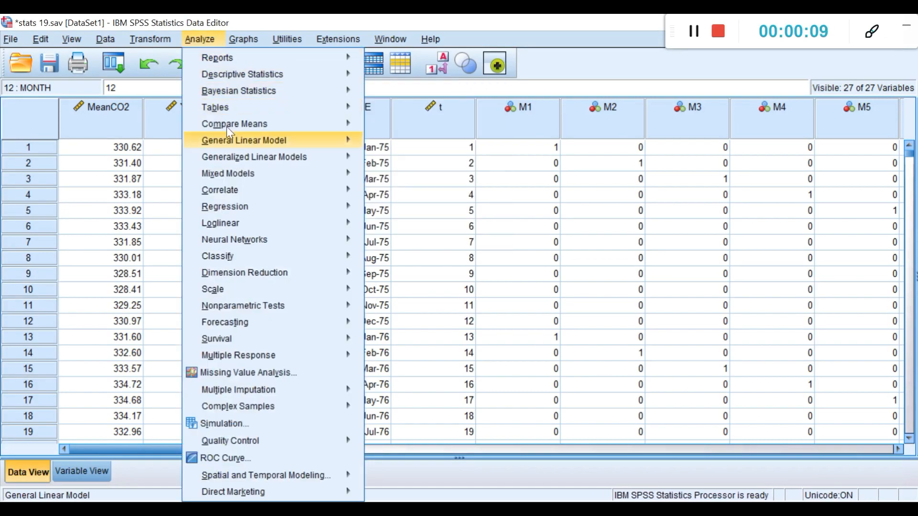
{"action": "mouse_move", "coordinate": [240, 209]}
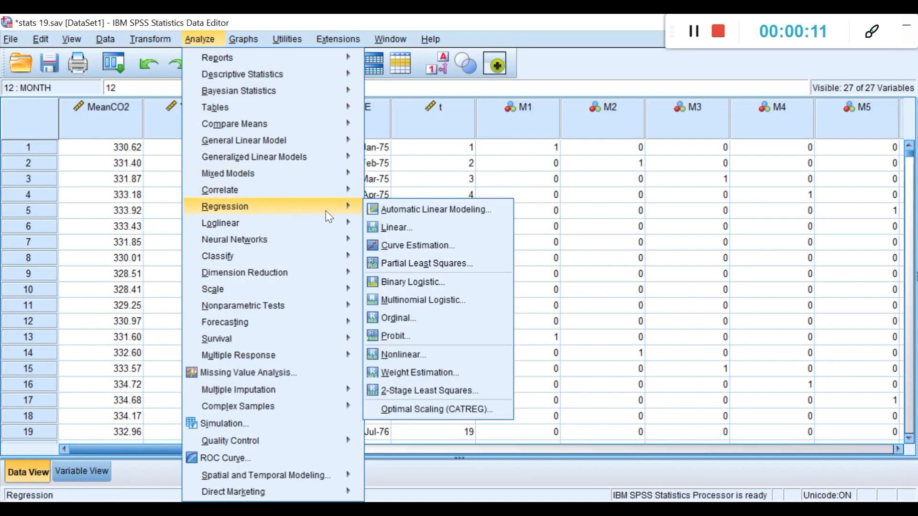
{"action": "left_click", "coordinate": [397, 240]}
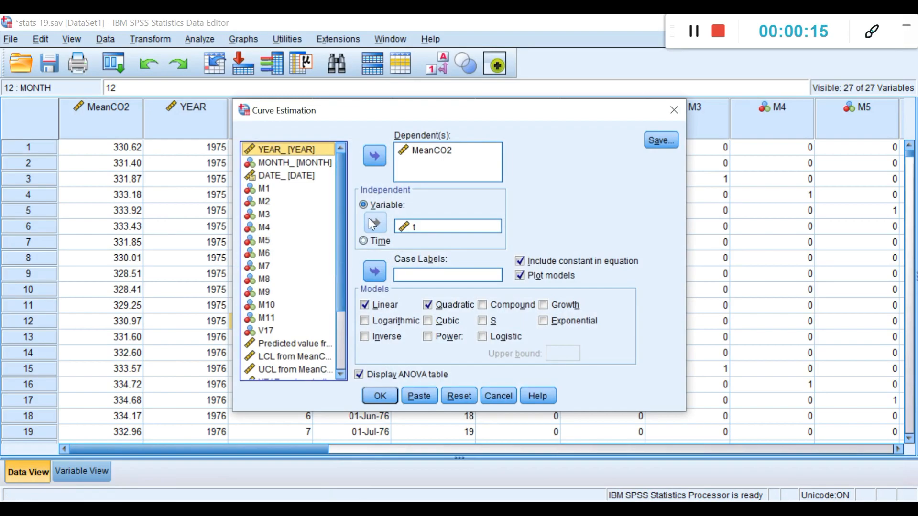
{"action": "left_click_drag", "start_coordinate": [461, 112], "coordinate": [412, 99]}
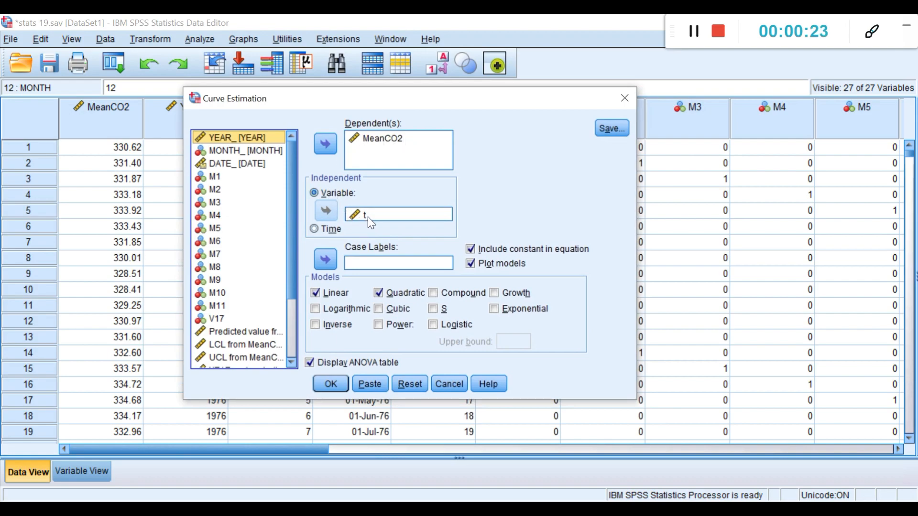
{"action": "left_click", "coordinate": [315, 292]}
{"action": "left_click", "coordinate": [378, 292]}
{"action": "left_click", "coordinate": [316, 292]}
{"action": "left_click", "coordinate": [378, 292]}
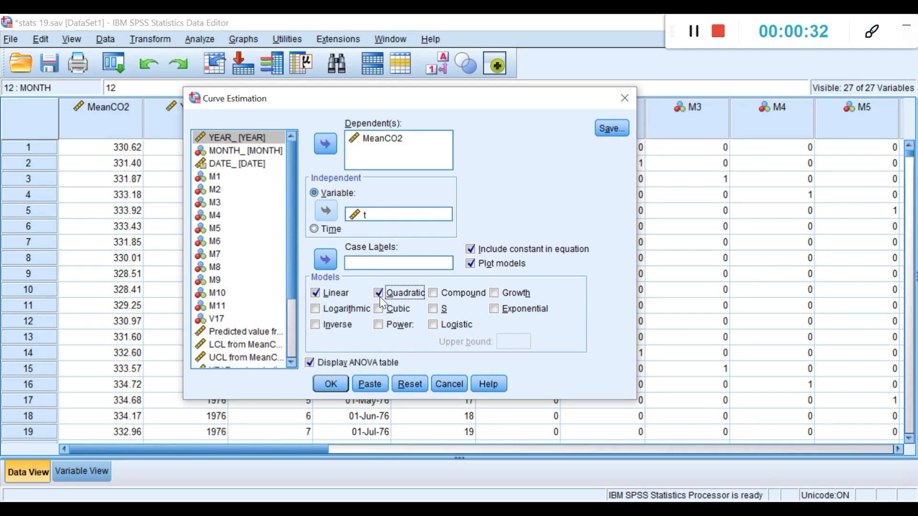
{"action": "left_click", "coordinate": [311, 363]}
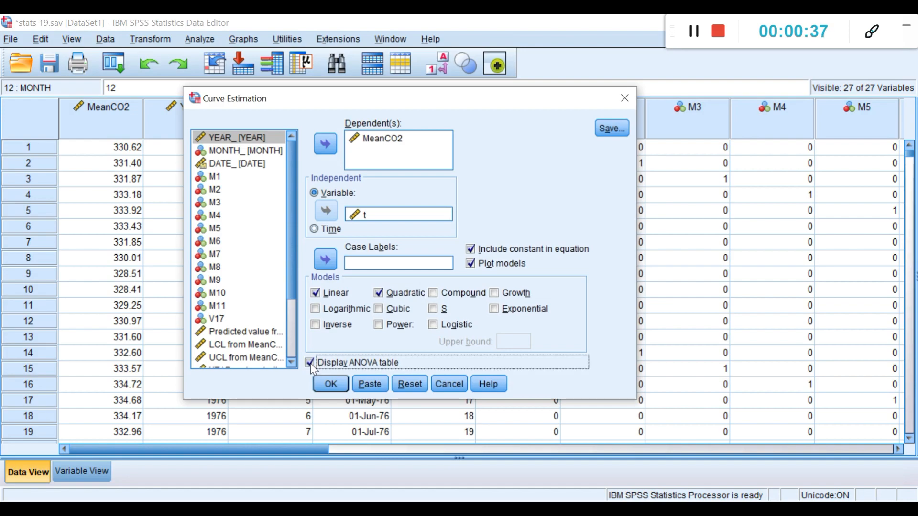
{"action": "left_click", "coordinate": [331, 384]}
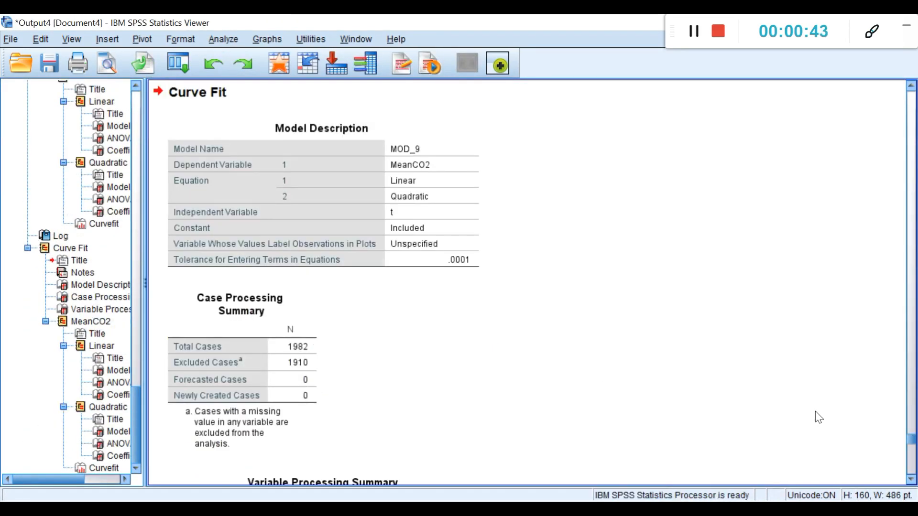
Step: Review the Linear and Quadratic ANOVA and Coefficients tables in the Curve Fit output
{"action": "left_click_drag", "start_coordinate": [907, 441], "coordinate": [909, 460]}
{"action": "left_click", "coordinate": [498, 335]}
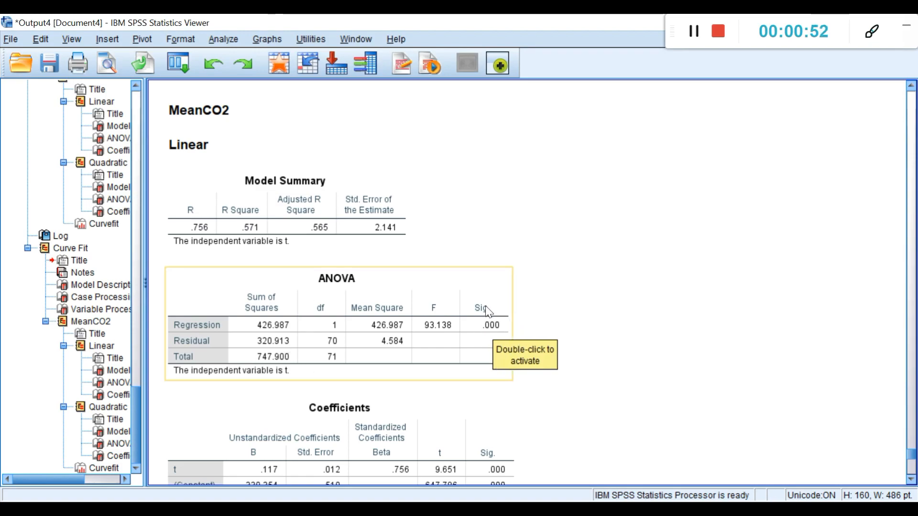
{"action": "left_click", "coordinate": [488, 325]}
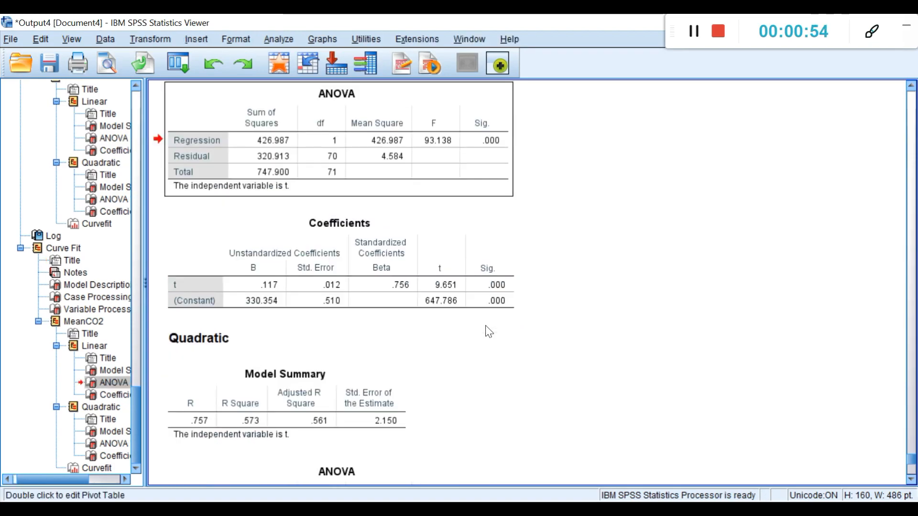
{"action": "double_click", "coordinate": [493, 143]}
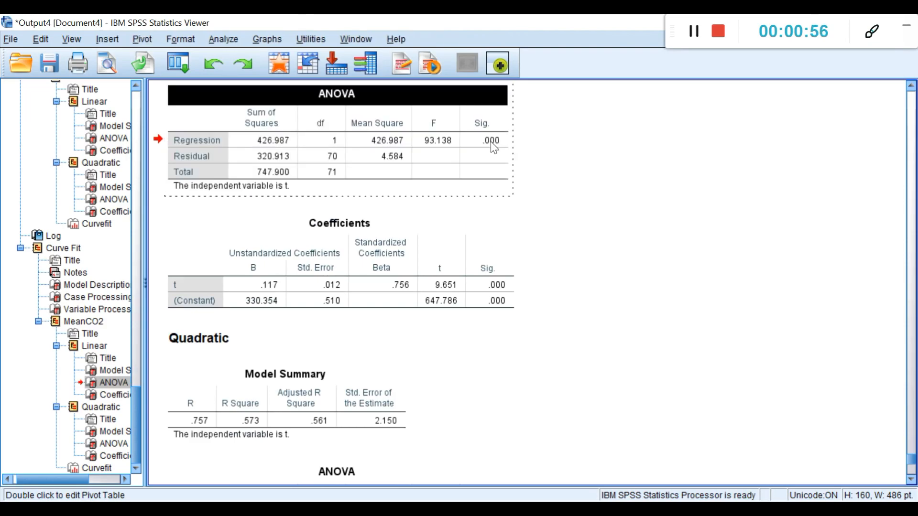
{"action": "mouse_move", "coordinate": [493, 142]}
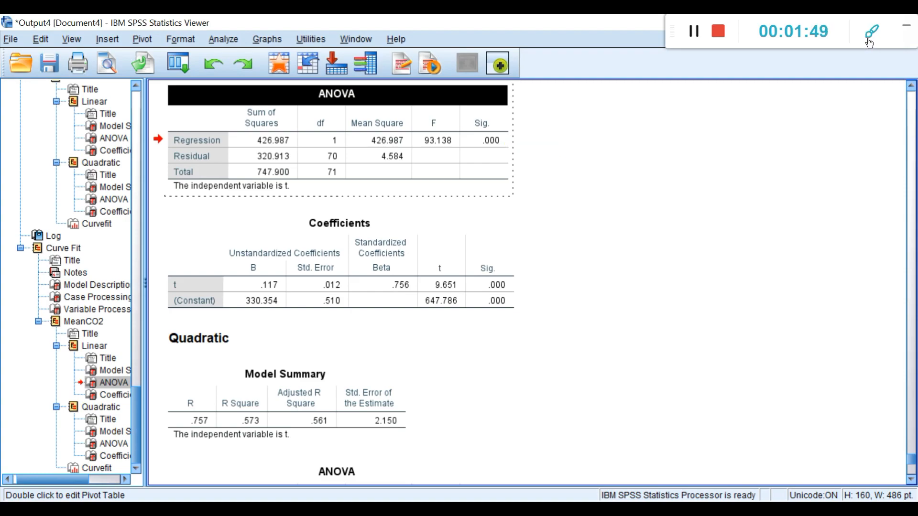
{"action": "left_click", "coordinate": [869, 42]}
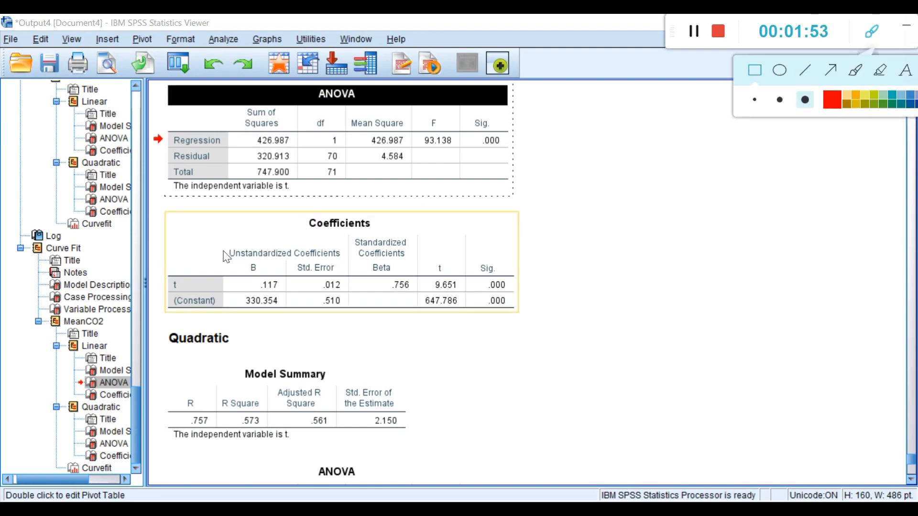
{"action": "mouse_move", "coordinate": [223, 245]}
{"action": "left_mouse_down"}
{"action": "mouse_move", "coordinate": [268, 257]}
{"action": "mouse_move", "coordinate": [297, 299]}
{"action": "mouse_move", "coordinate": [300, 334]}
{"action": "mouse_move", "coordinate": [290, 321]}
{"action": "left_mouse_up"}
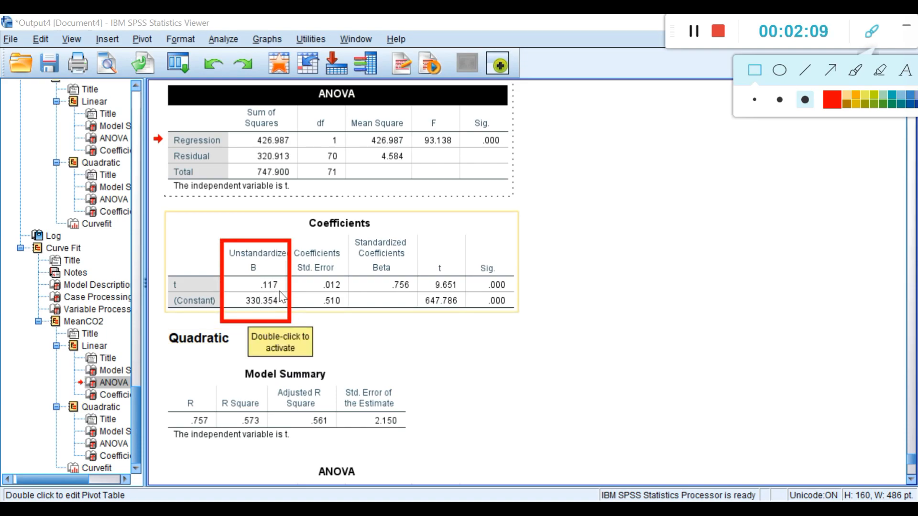
{"action": "left_click_drag", "start_coordinate": [895, 62], "coordinate": [824, 72]}
{"action": "left_click", "coordinate": [881, 75]}
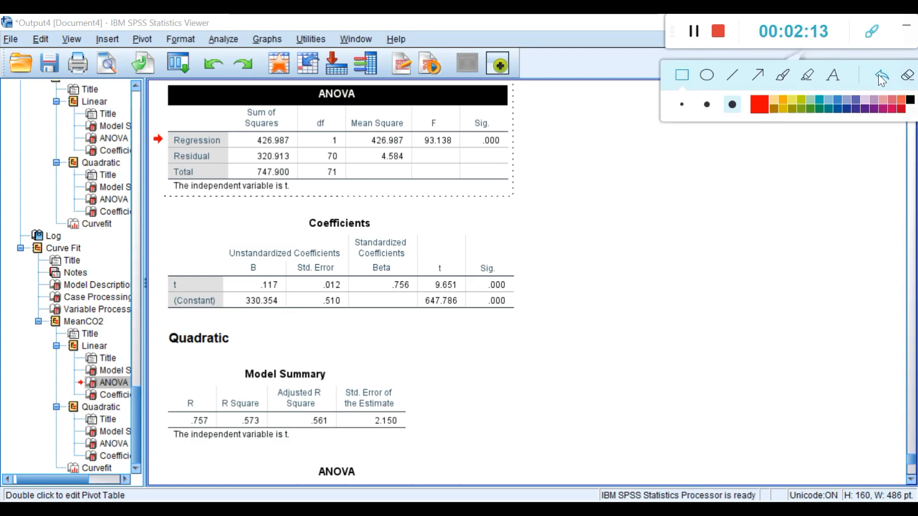
{"action": "left_click", "coordinate": [872, 32]}
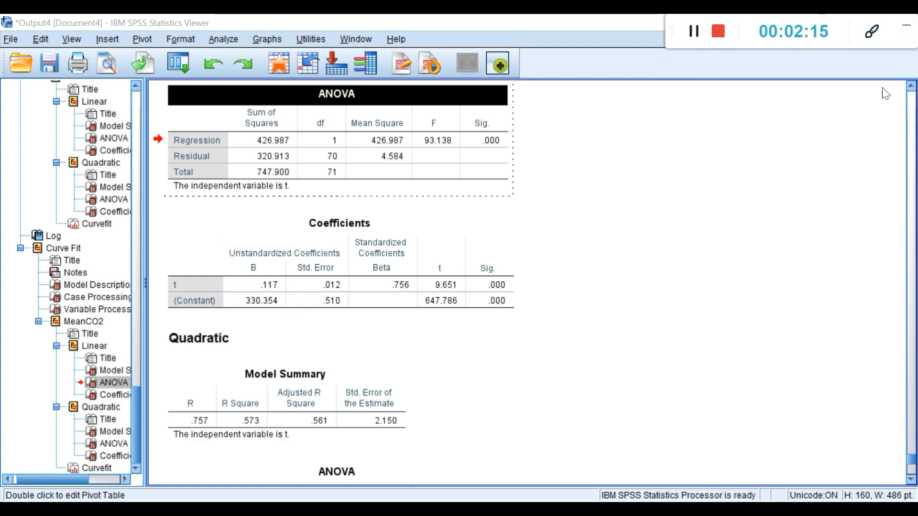
{"action": "left_click", "coordinate": [905, 25]}
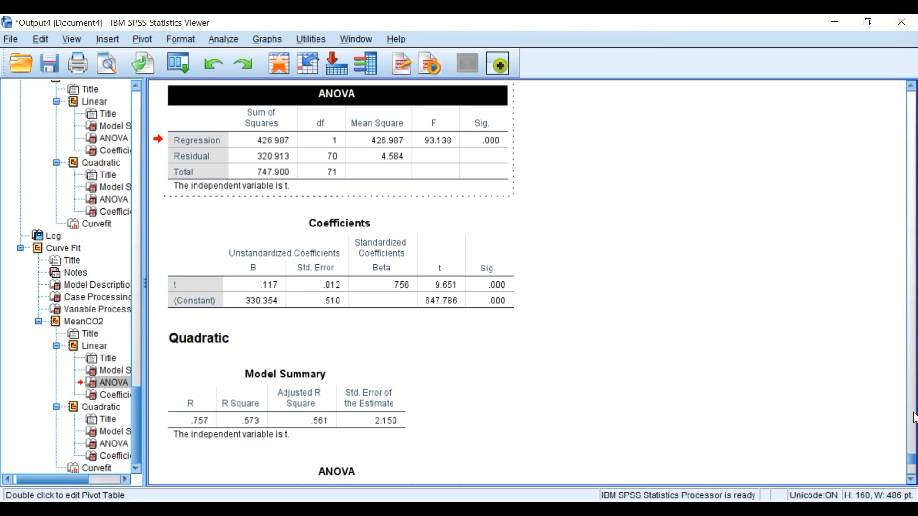
{"action": "left_click_drag", "start_coordinate": [912, 459], "coordinate": [913, 468]}
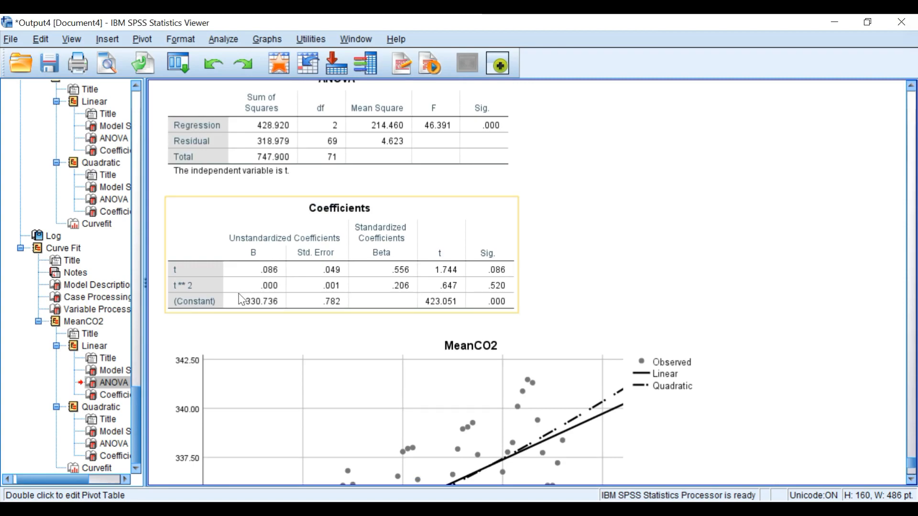
{"action": "left_click", "coordinate": [518, 509]}
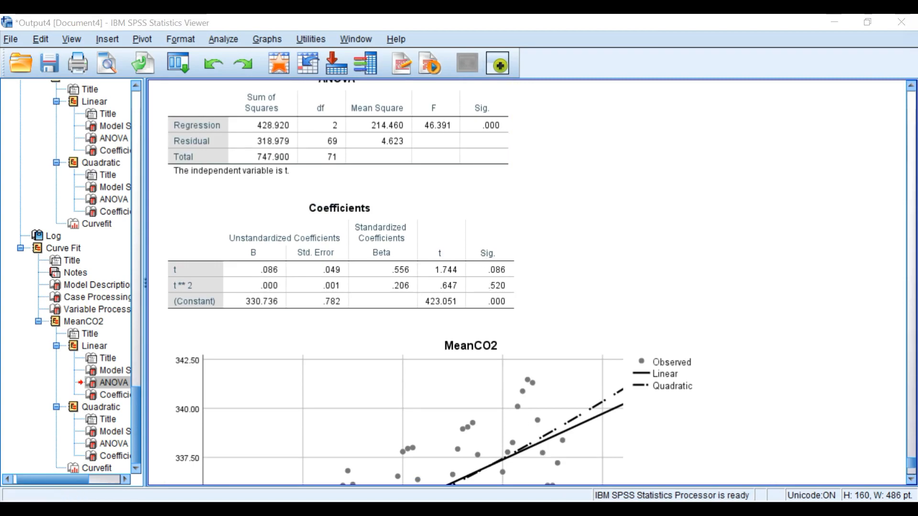
{"action": "left_click", "coordinate": [872, 31]}
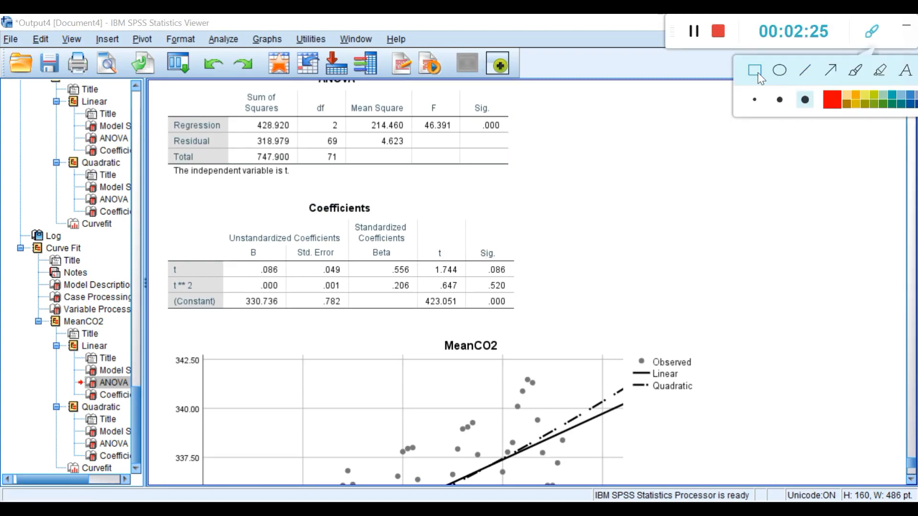
{"action": "left_click_drag", "start_coordinate": [220, 233], "coordinate": [288, 315]}
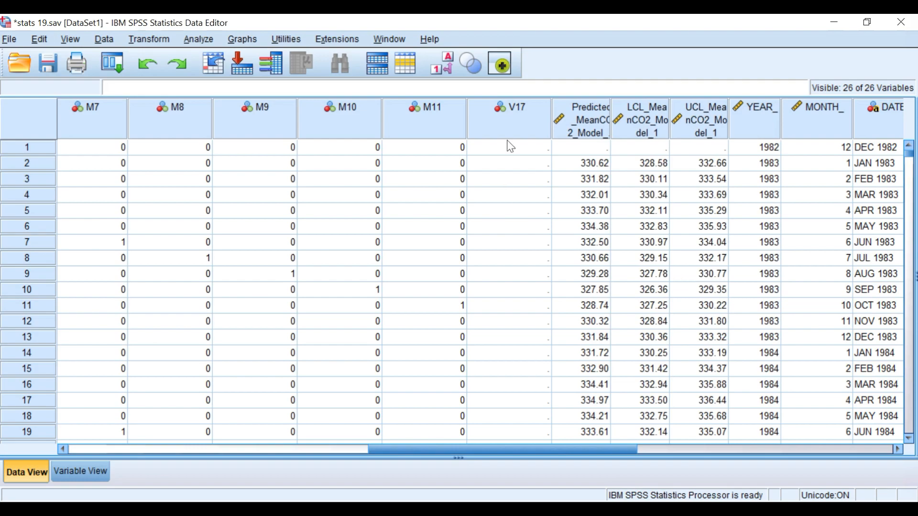
Step: Open Linear Regression with MeanCO2 as dependent and t as independent, and request the Durbin-Watson statistic
{"action": "left_click", "coordinate": [204, 43]}
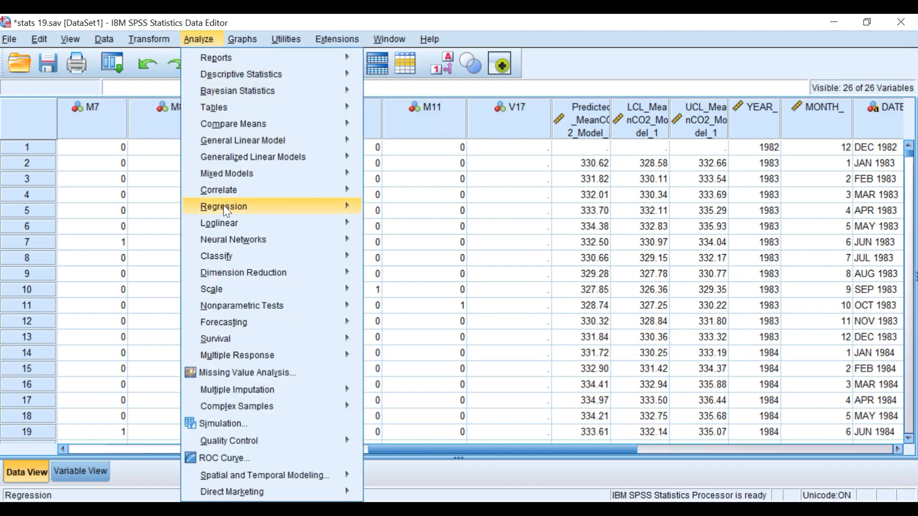
{"action": "mouse_move", "coordinate": [246, 208]}
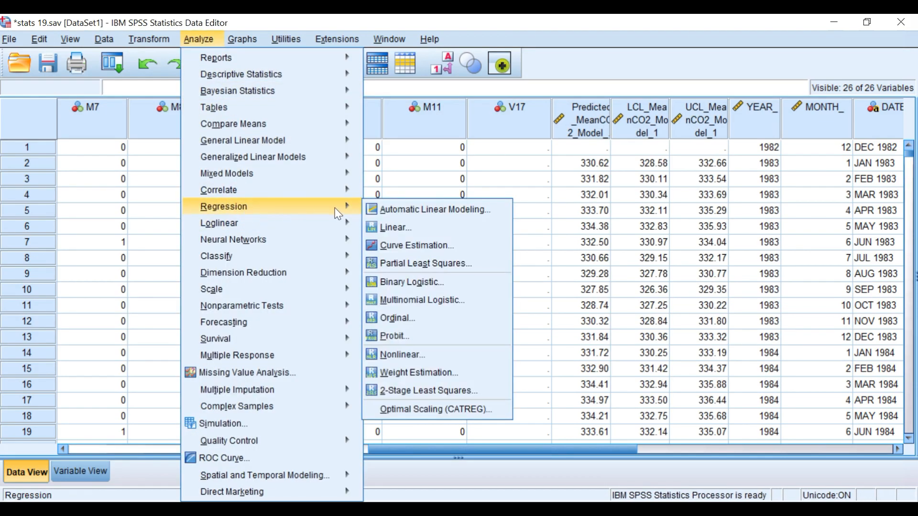
{"action": "left_click", "coordinate": [396, 228]}
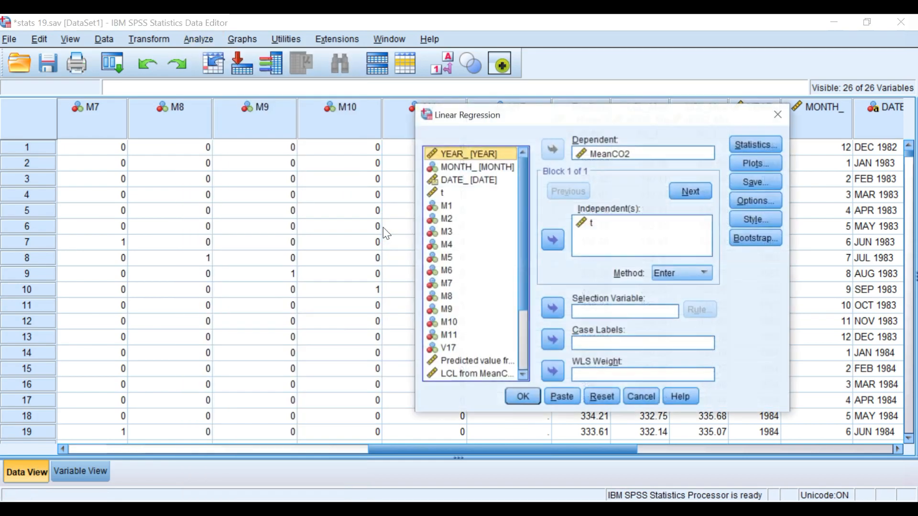
{"action": "left_click_drag", "start_coordinate": [575, 121], "coordinate": [482, 127]}
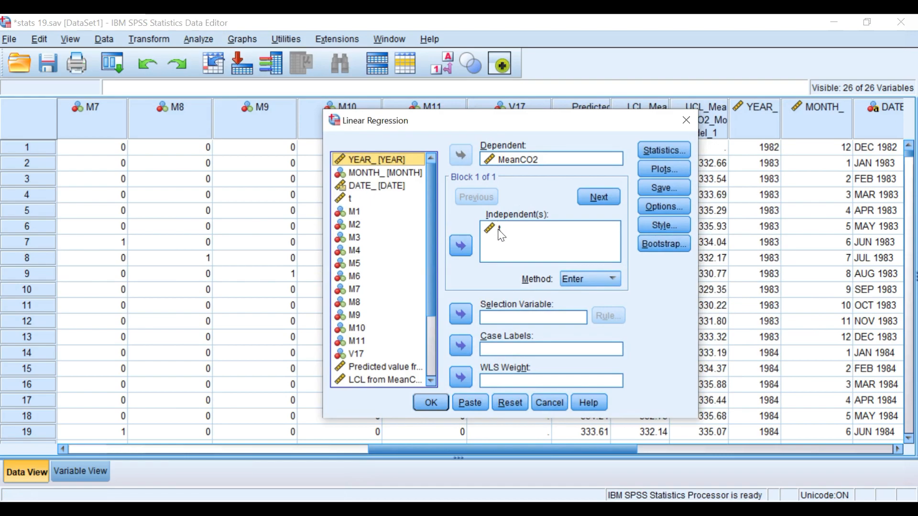
{"action": "left_click", "coordinate": [648, 153]}
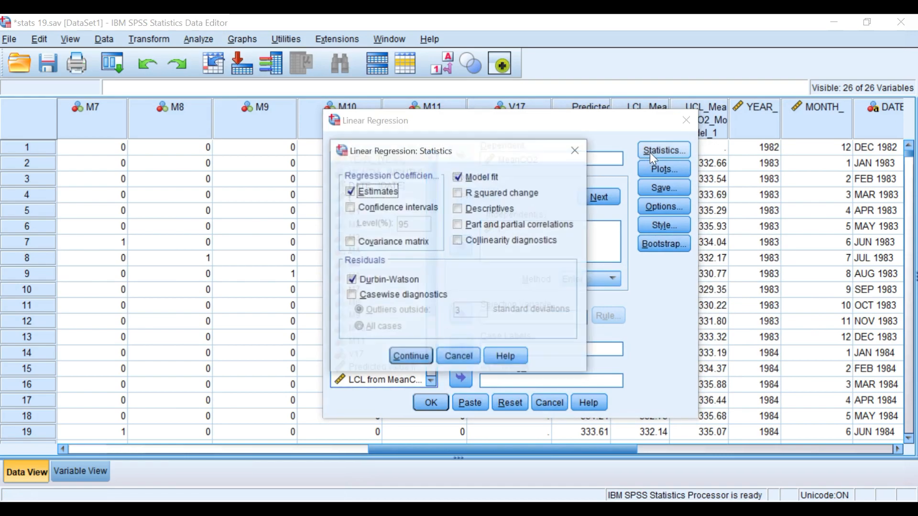
{"action": "left_click", "coordinate": [353, 283]}
{"action": "left_click", "coordinate": [353, 283]}
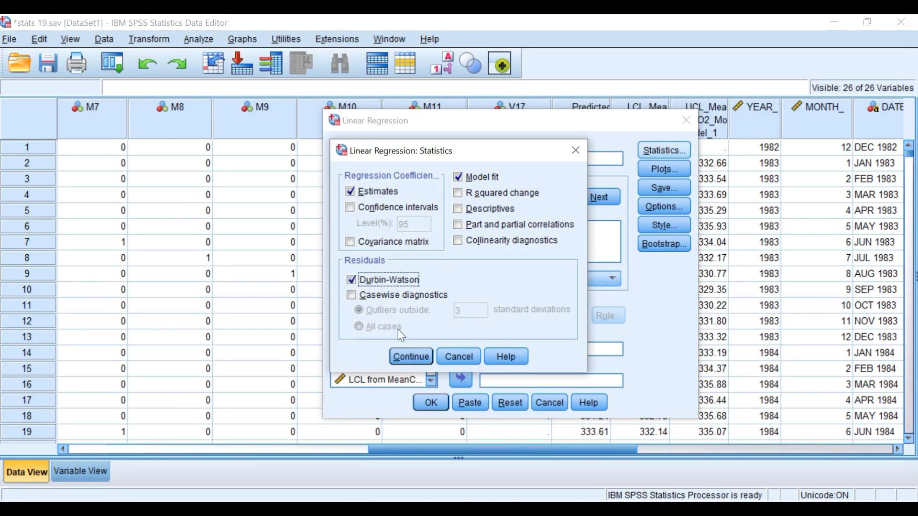
{"action": "left_click", "coordinate": [402, 356]}
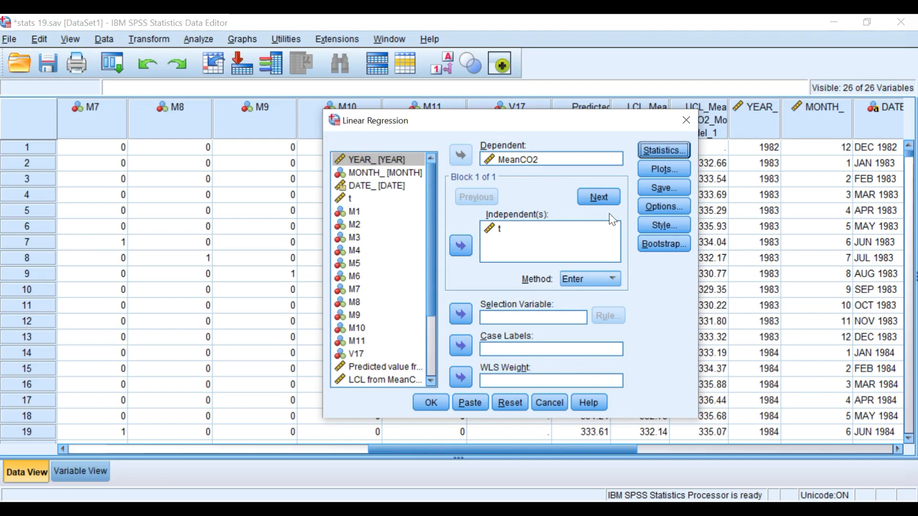
Step: Save the unstandardized residuals and run the linear regression
{"action": "left_click", "coordinate": [650, 187]}
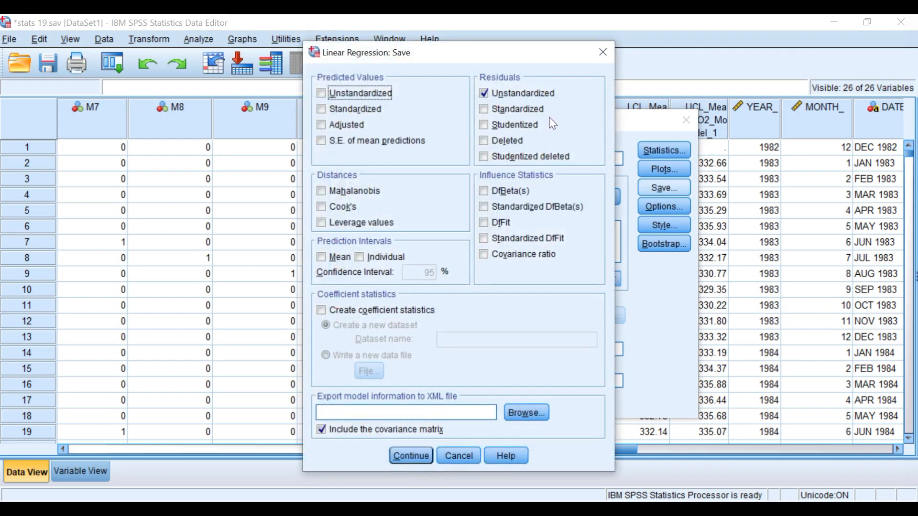
{"action": "left_click", "coordinate": [484, 92]}
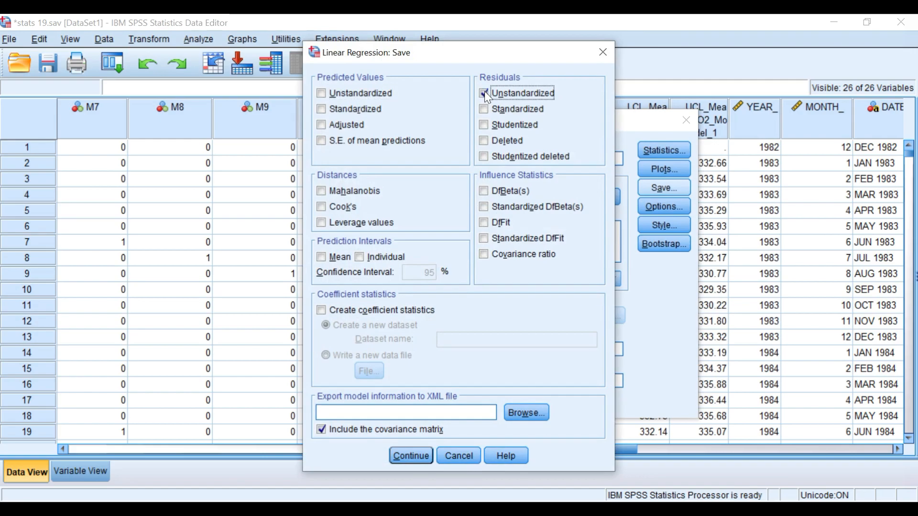
{"action": "left_click", "coordinate": [411, 451]}
{"action": "left_click", "coordinate": [431, 402]}
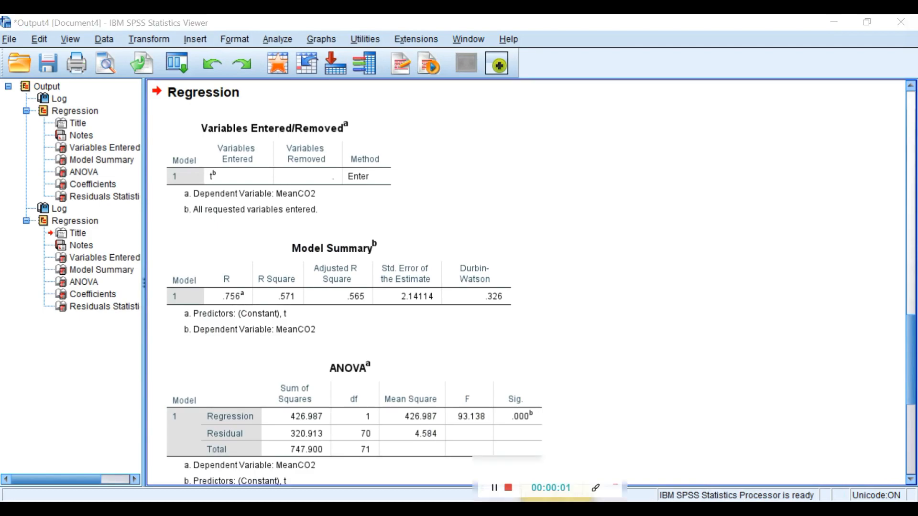
{"action": "mouse_move", "coordinate": [859, 36]}
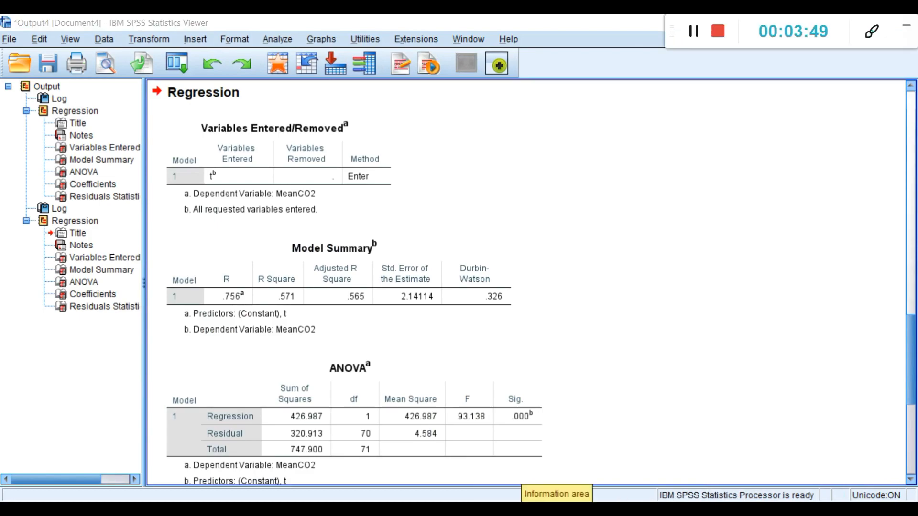
{"action": "left_click", "coordinate": [871, 31]}
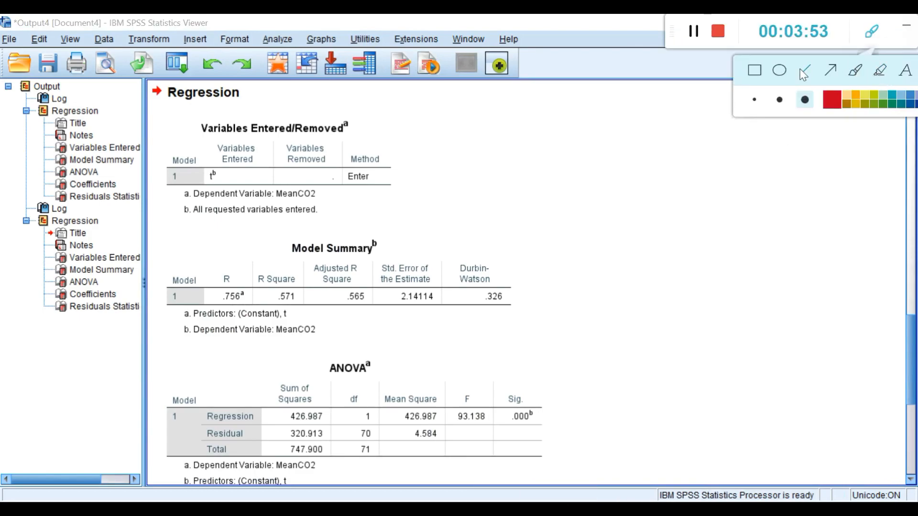
{"action": "left_click", "coordinate": [754, 71]}
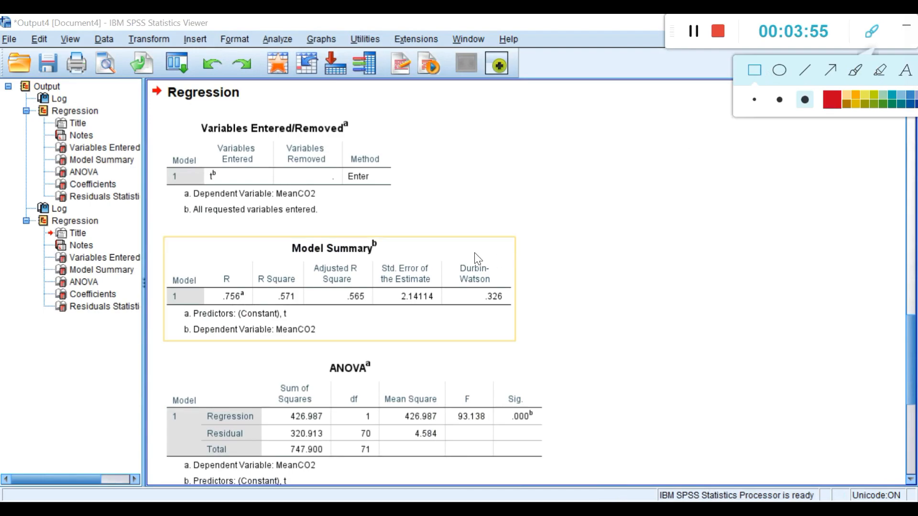
{"action": "mouse_move", "coordinate": [439, 251]}
{"action": "left_mouse_down"}
{"action": "mouse_move", "coordinate": [506, 275]}
{"action": "mouse_move", "coordinate": [521, 315]}
{"action": "left_mouse_up"}
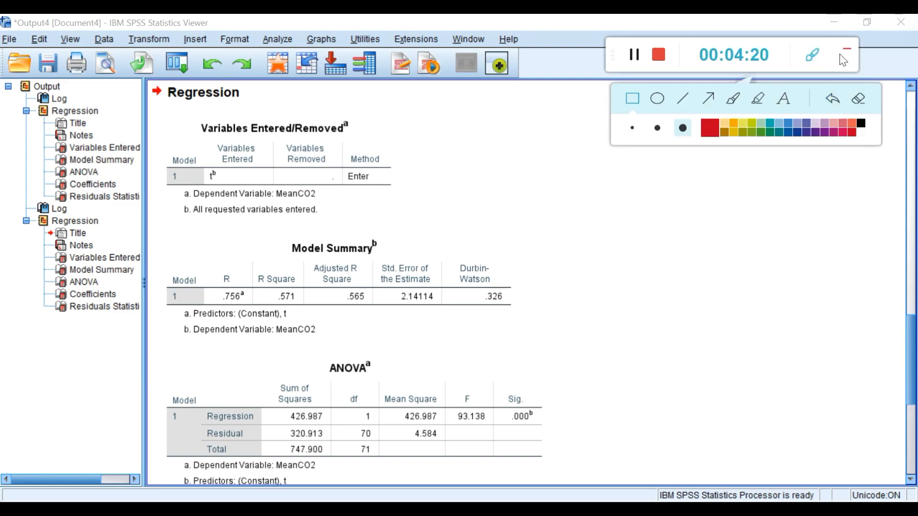
{"action": "left_click", "coordinate": [846, 49]}
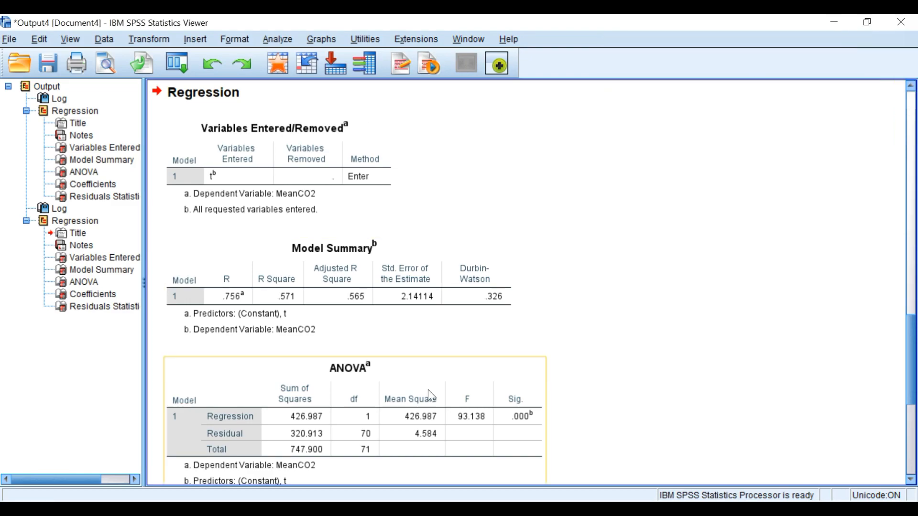
Step: Create a simple scatter plot of the unstandardized residuals against t with Chart Builder
{"action": "left_click", "coordinate": [478, 510]}
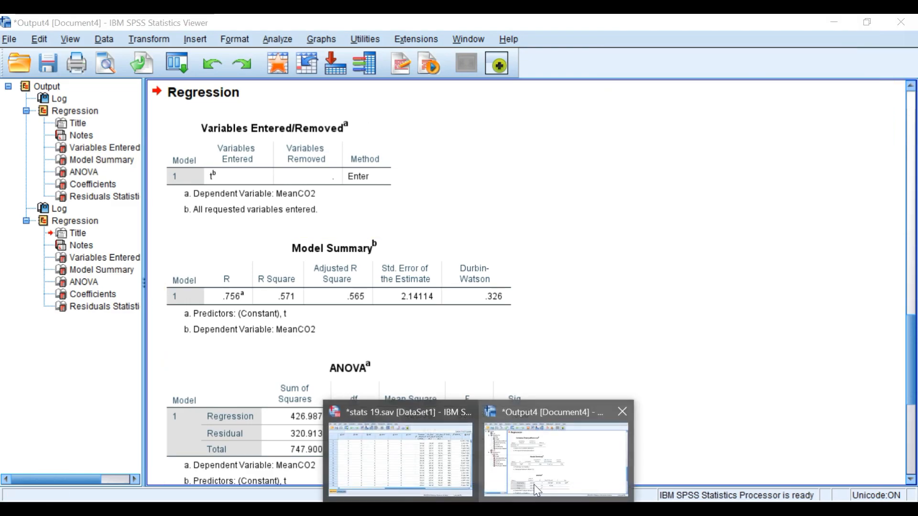
{"action": "left_click", "coordinate": [428, 466]}
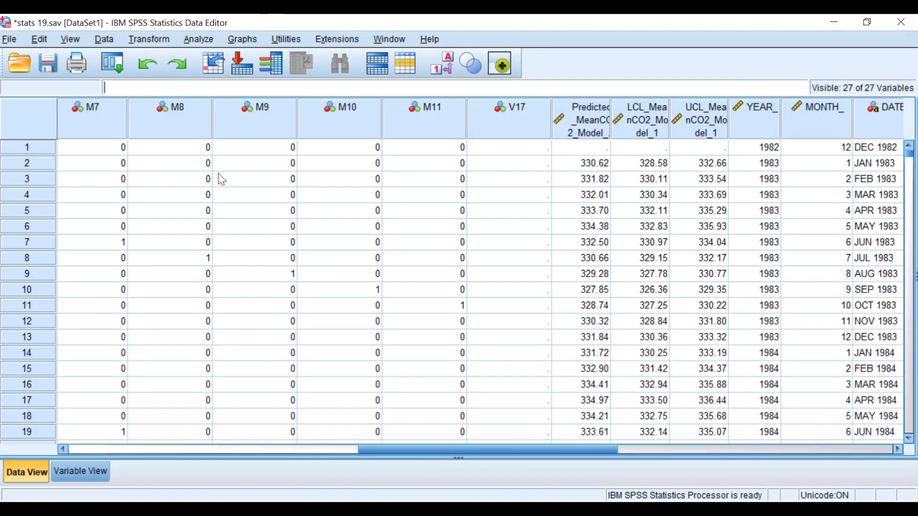
{"action": "left_click", "coordinate": [248, 38]}
{"action": "left_click", "coordinate": [256, 59]}
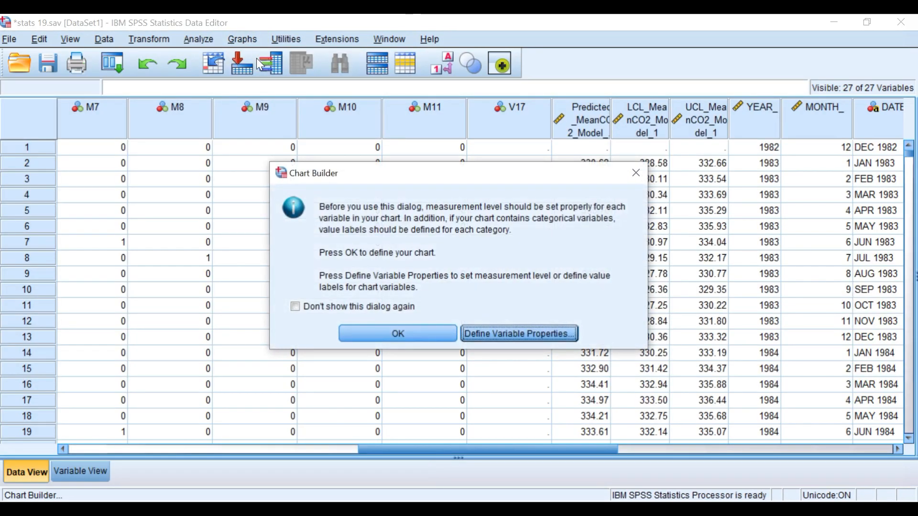
{"action": "left_click", "coordinate": [363, 331]}
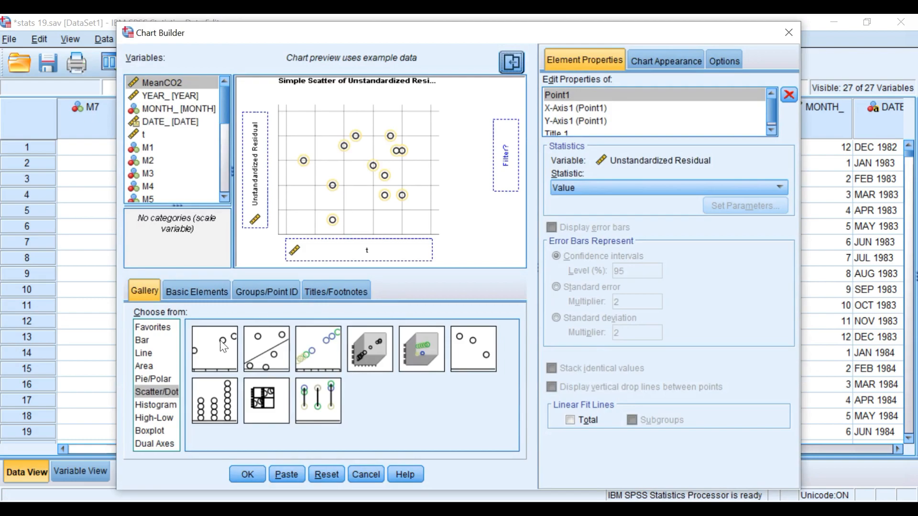
{"action": "left_click_drag", "start_coordinate": [225, 344], "coordinate": [344, 180]}
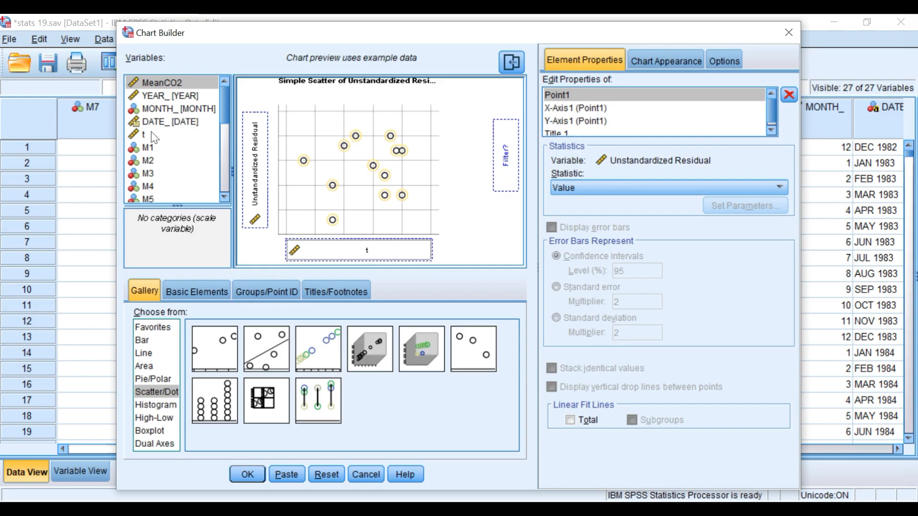
{"action": "left_click_drag", "start_coordinate": [367, 255], "coordinate": [367, 254]}
{"action": "left_click", "coordinate": [247, 475]}
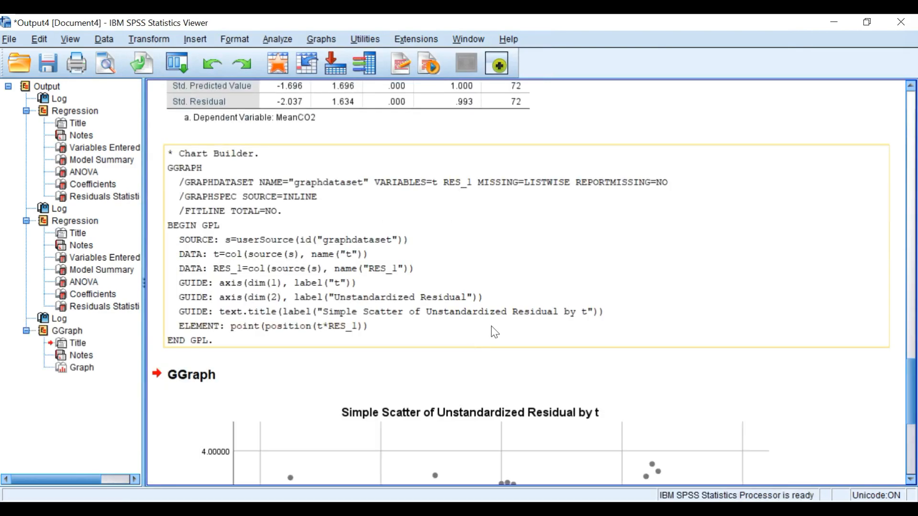
{"action": "left_click_drag", "start_coordinate": [910, 363], "coordinate": [911, 409]}
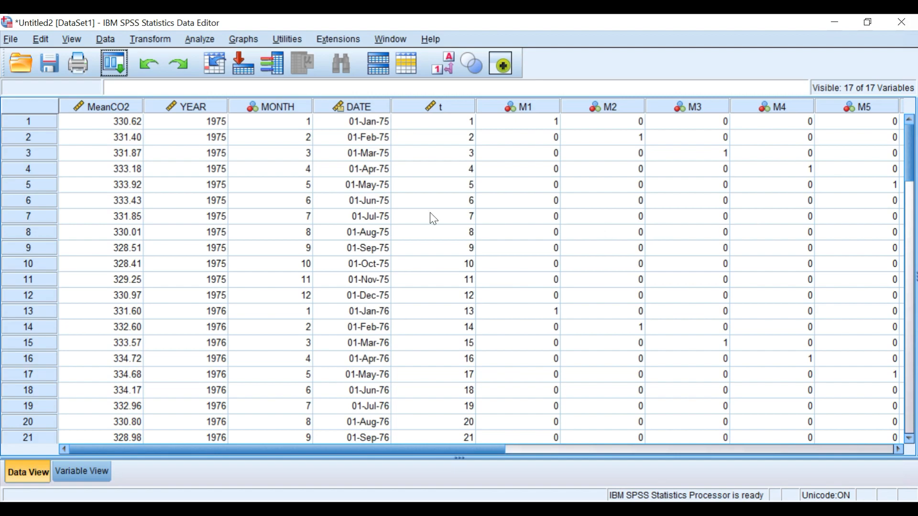
Step: Build a simple line chart of MeanCO2 by t in Chart Builder
{"action": "left_click", "coordinate": [237, 40]}
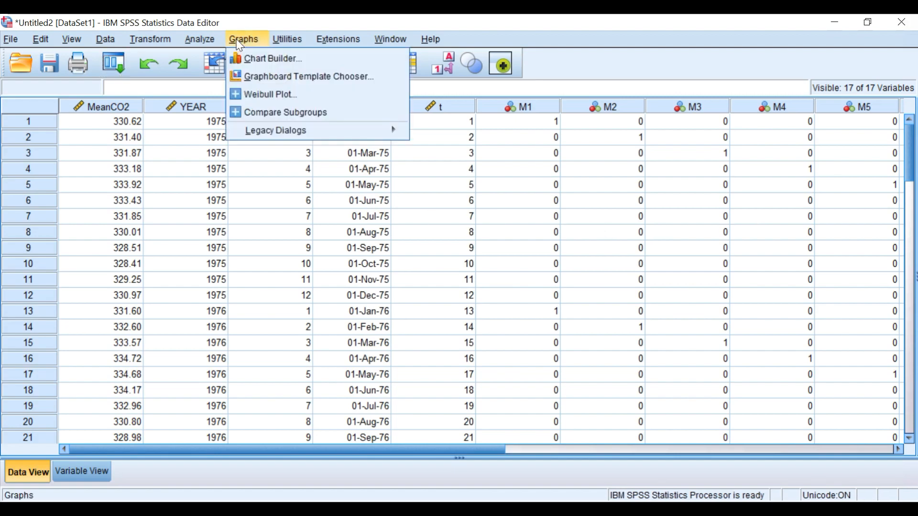
{"action": "left_click", "coordinate": [264, 60]}
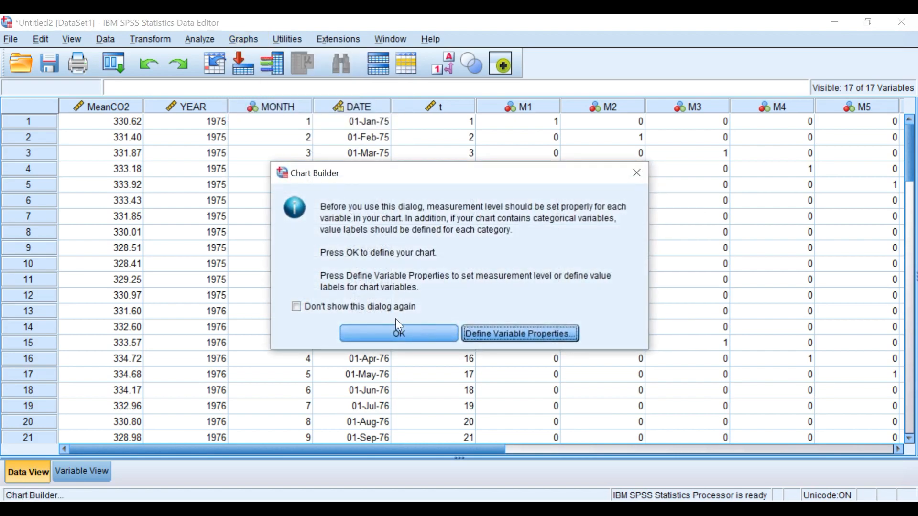
{"action": "left_click", "coordinate": [395, 332]}
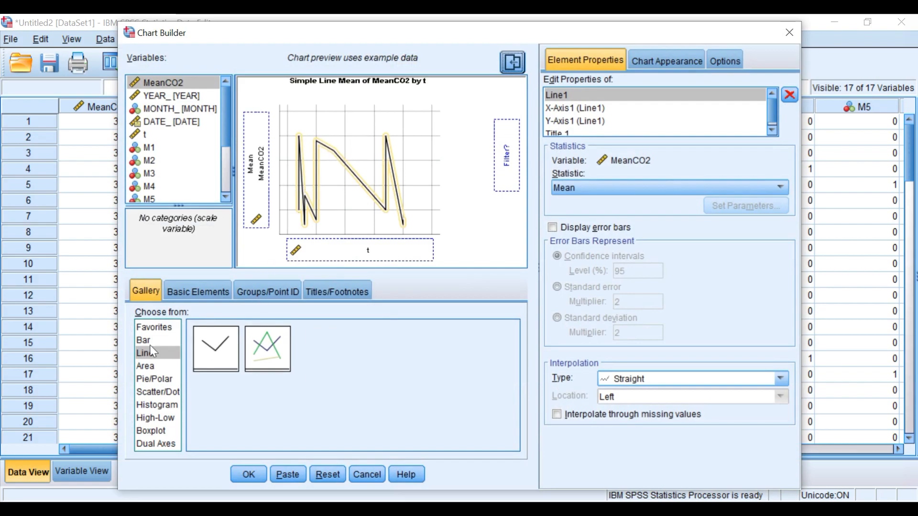
{"action": "left_click_drag", "start_coordinate": [210, 340], "coordinate": [294, 173]}
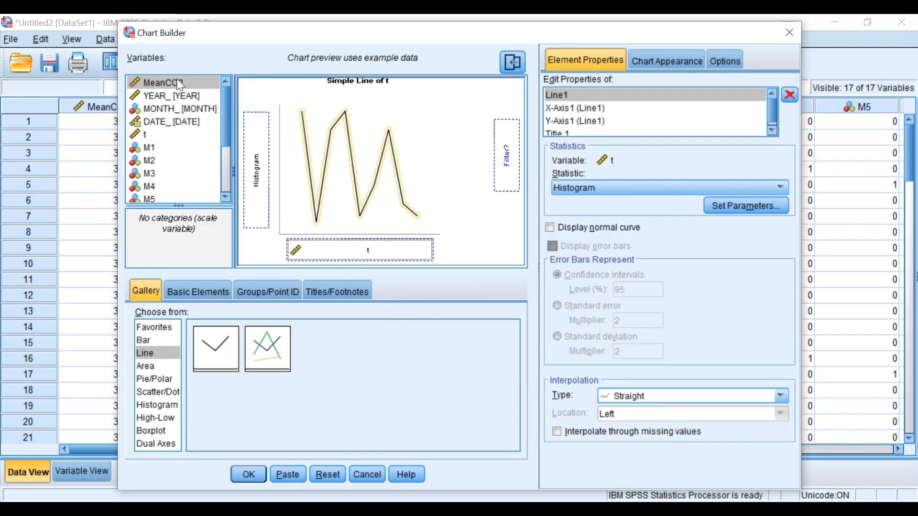
{"action": "left_click_drag", "start_coordinate": [178, 84], "coordinate": [249, 165]}
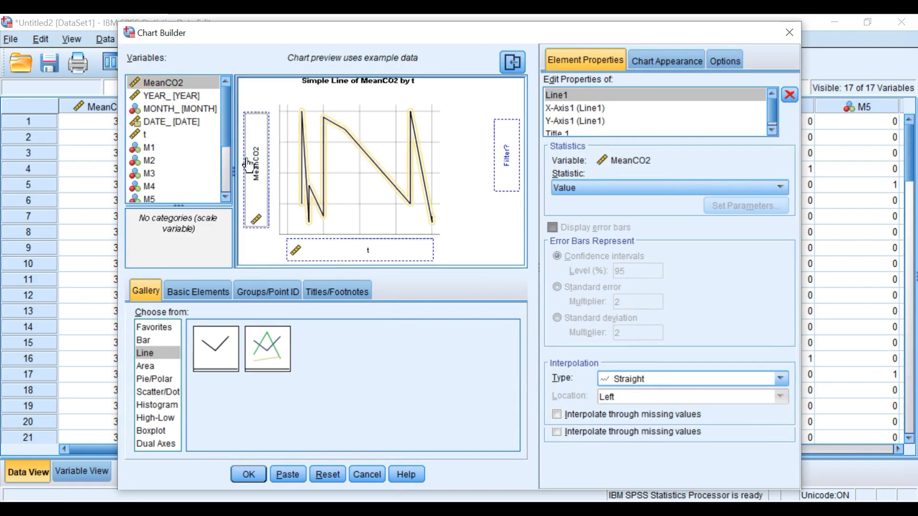
{"action": "left_click", "coordinate": [146, 135]}
{"action": "left_click_drag", "start_coordinate": [146, 135], "coordinate": [328, 253]}
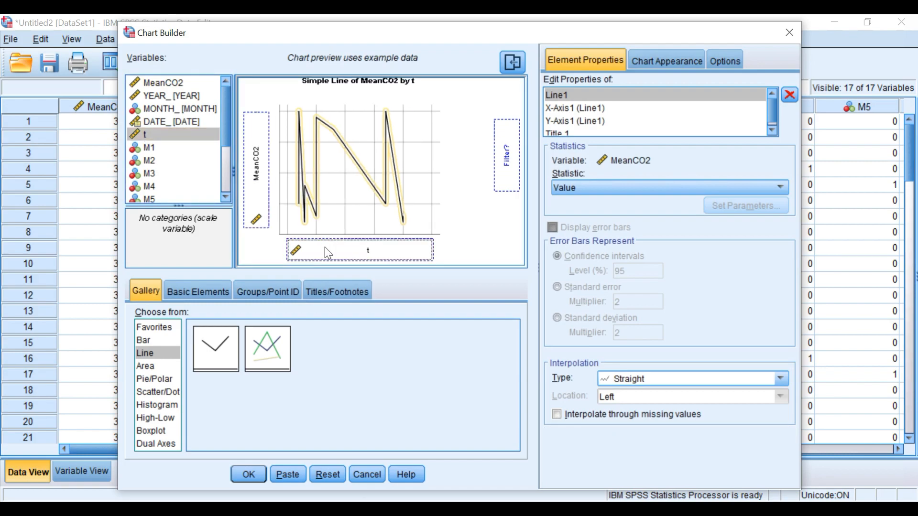
{"action": "left_click", "coordinate": [248, 475]}
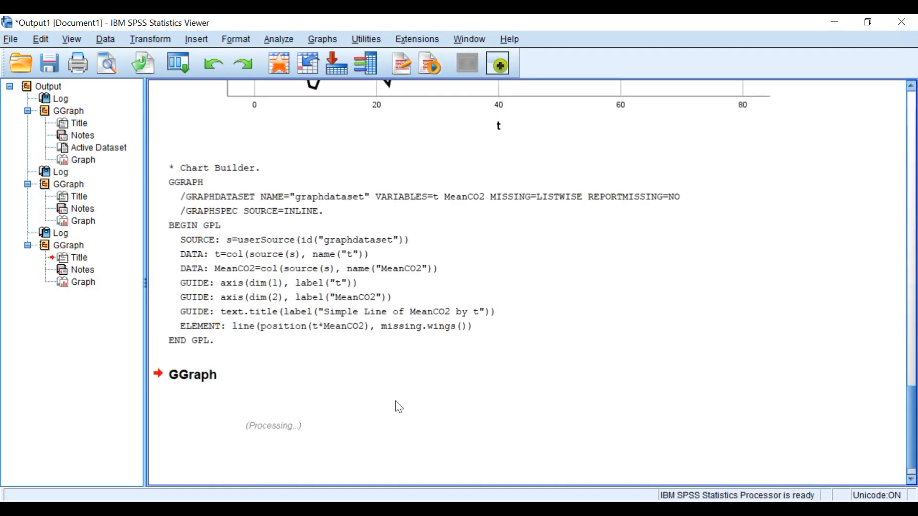
{"action": "scroll", "coordinate": [542, 368], "scroll_direction": "down", "scroll_amount": 10}
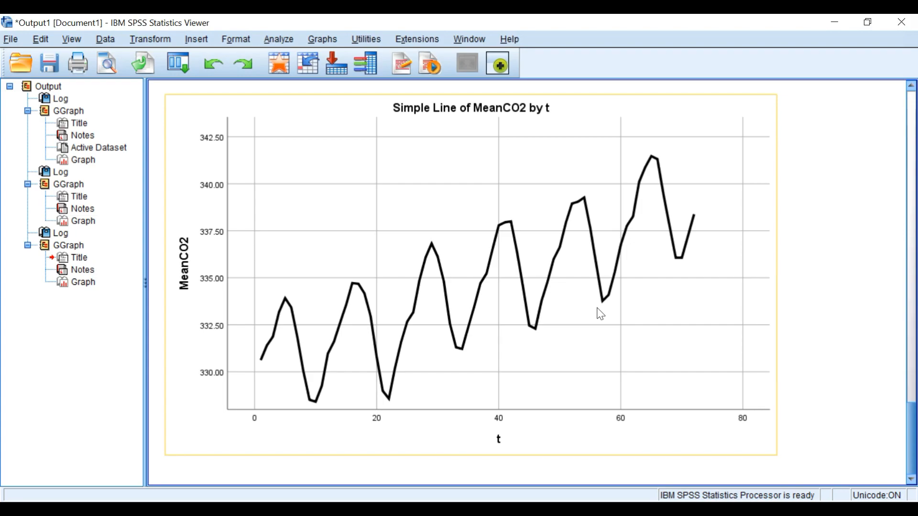
Step: Switch to Excel and examine the IF formulas that create the monthly dummy variables M1 to M11
{"action": "left_click", "coordinate": [541, 466]}
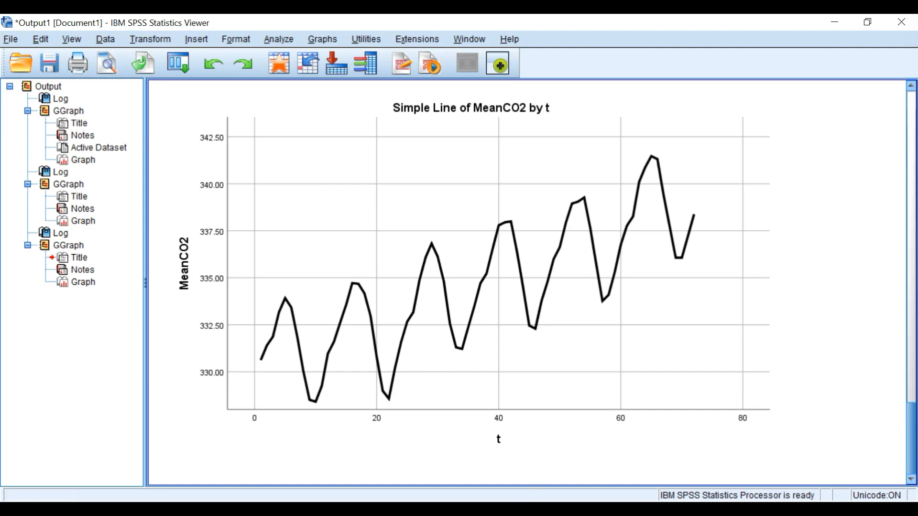
{"action": "left_click", "coordinate": [532, 508]}
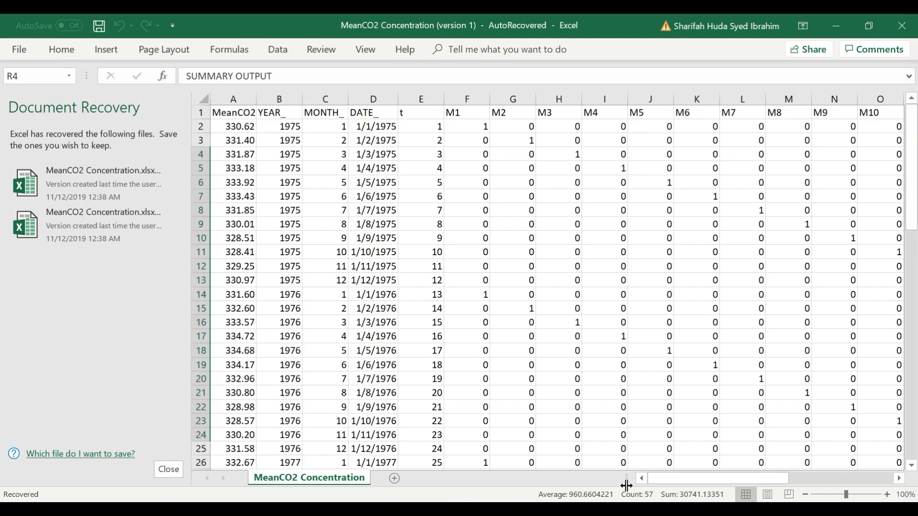
{"action": "mouse_move", "coordinate": [669, 483]}
{"action": "left_mouse_down"}
{"action": "mouse_move", "coordinate": [751, 478]}
{"action": "mouse_move", "coordinate": [678, 481]}
{"action": "left_mouse_up"}
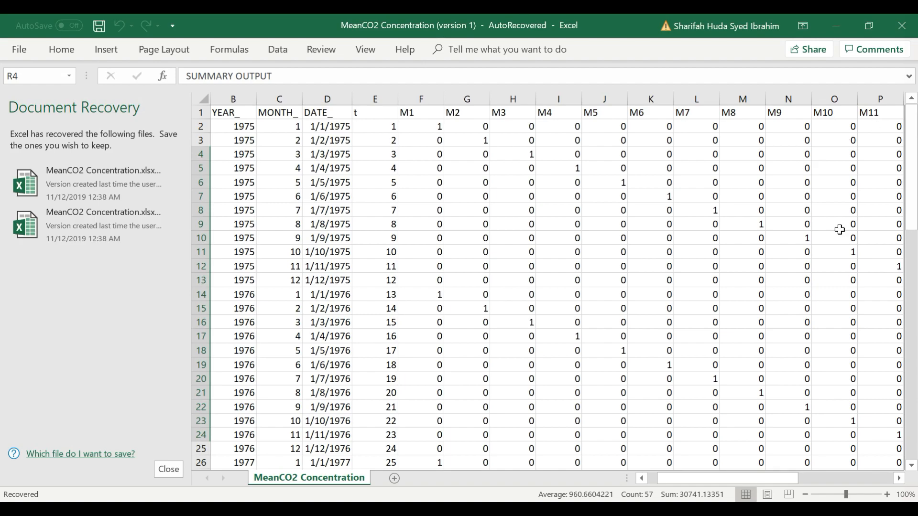
{"action": "left_click_drag", "start_coordinate": [712, 485], "coordinate": [721, 484]}
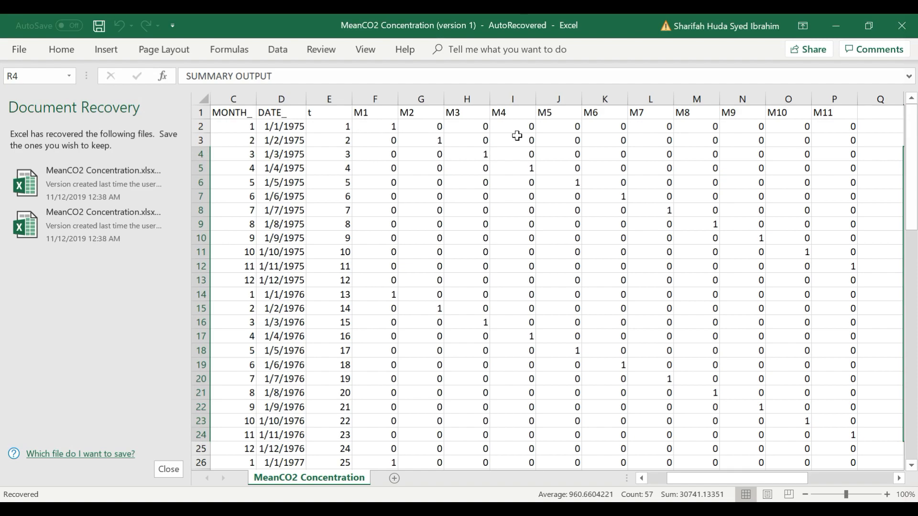
{"action": "left_click", "coordinate": [382, 128]}
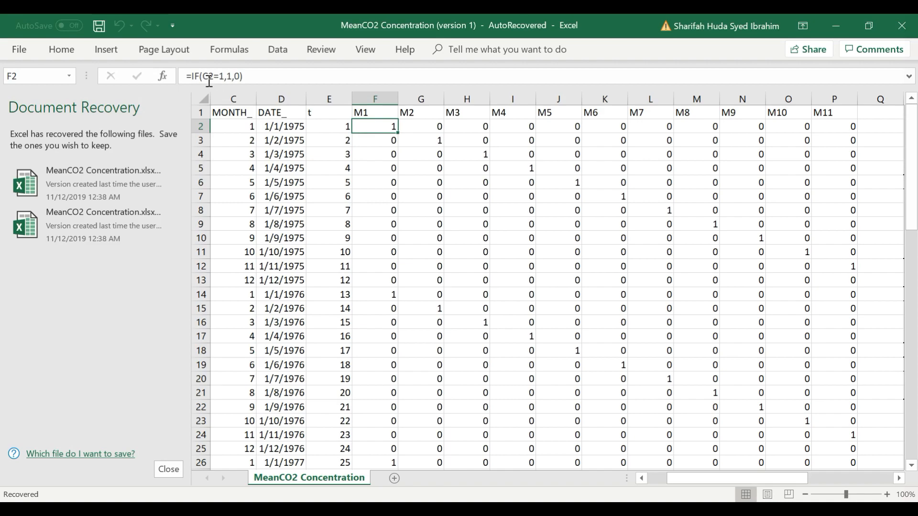
{"action": "left_click_drag", "start_coordinate": [708, 478], "coordinate": [689, 478]}
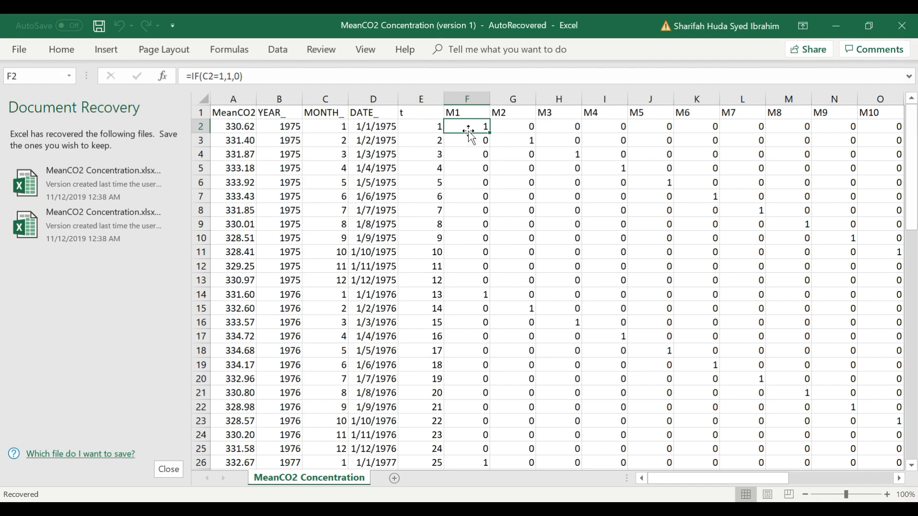
{"action": "mouse_move", "coordinate": [468, 134]}
{"action": "left_mouse_down"}
{"action": "mouse_move", "coordinate": [480, 149]}
{"action": "mouse_move", "coordinate": [481, 128]}
{"action": "left_mouse_up"}
{"action": "scroll", "coordinate": [757, 311], "scroll_direction": "right", "scroll_amount": 3}
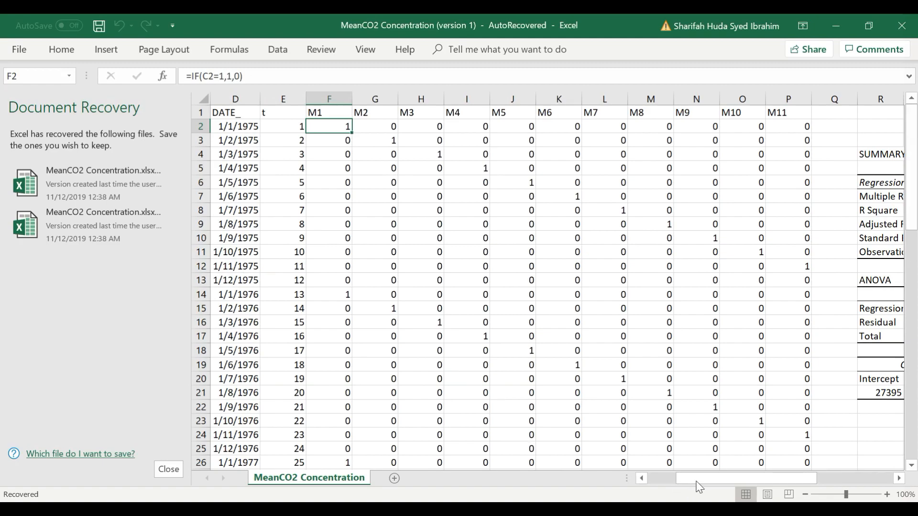
{"action": "left_click_drag", "start_coordinate": [699, 484], "coordinate": [647, 483]}
{"action": "left_click_drag", "start_coordinate": [912, 225], "coordinate": [912, 449]}
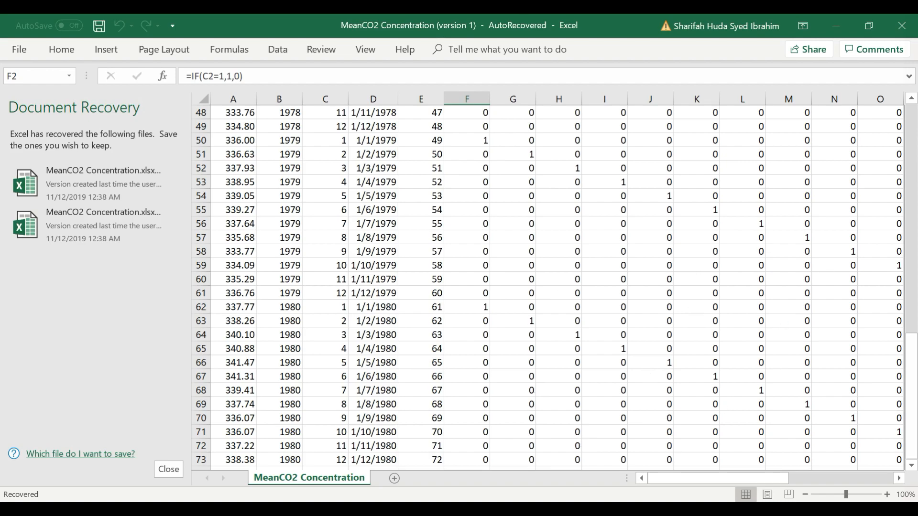
{"action": "left_click", "coordinate": [609, 457]}
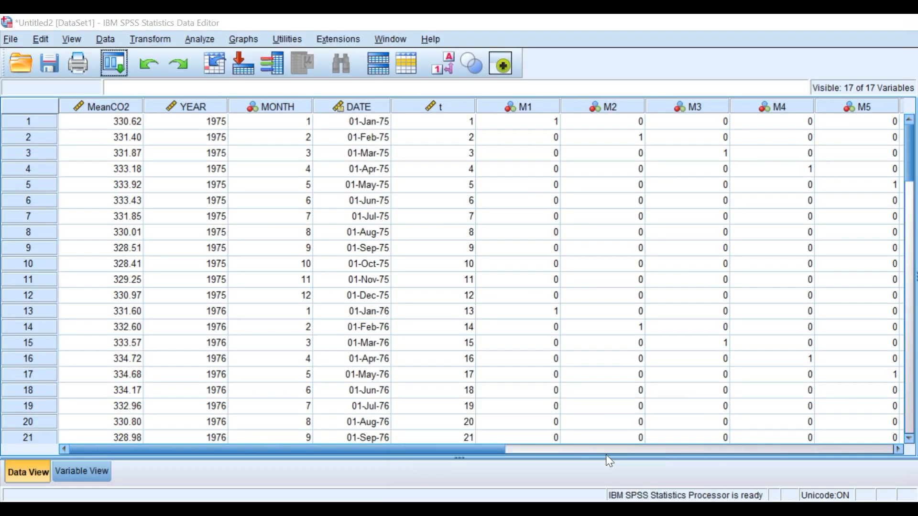
Step: Run Linear Regression of MeanCO2 on t and the monthly dummies M1 through M11
{"action": "left_click_drag", "start_coordinate": [502, 450], "coordinate": [437, 463]}
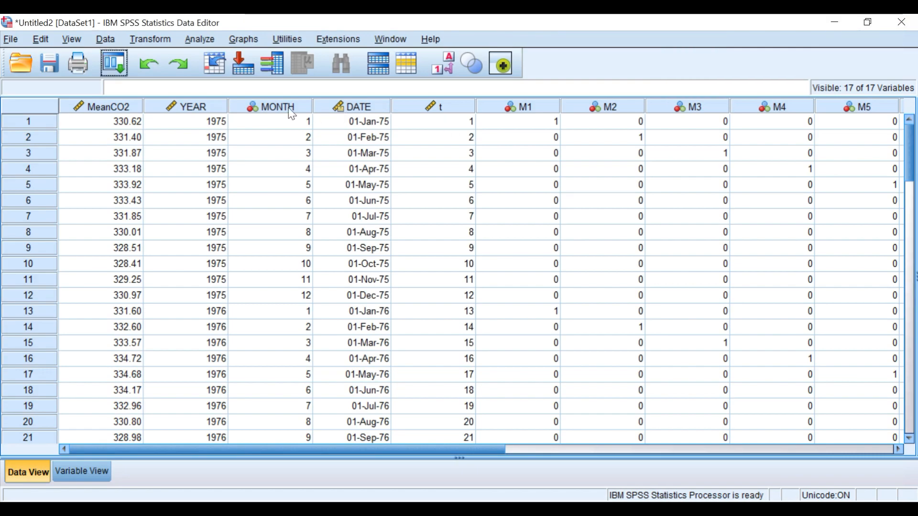
{"action": "left_click", "coordinate": [209, 42]}
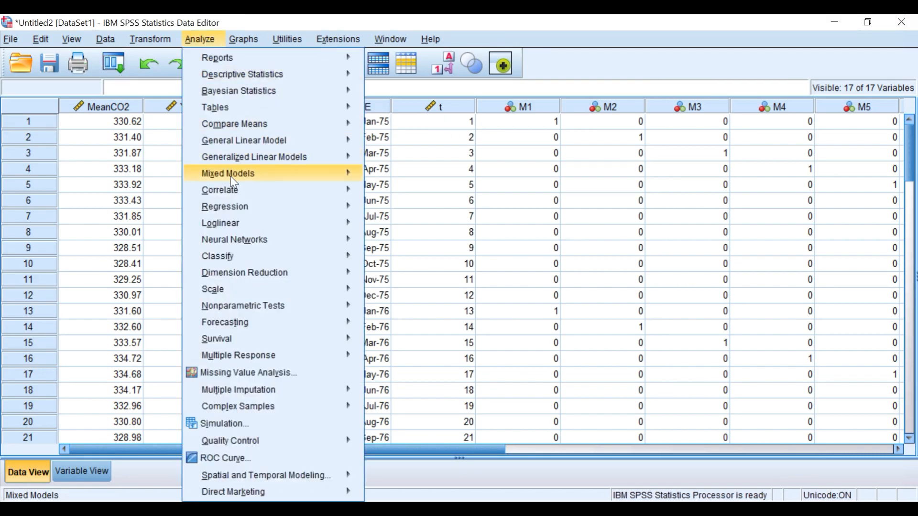
{"action": "mouse_move", "coordinate": [245, 215]}
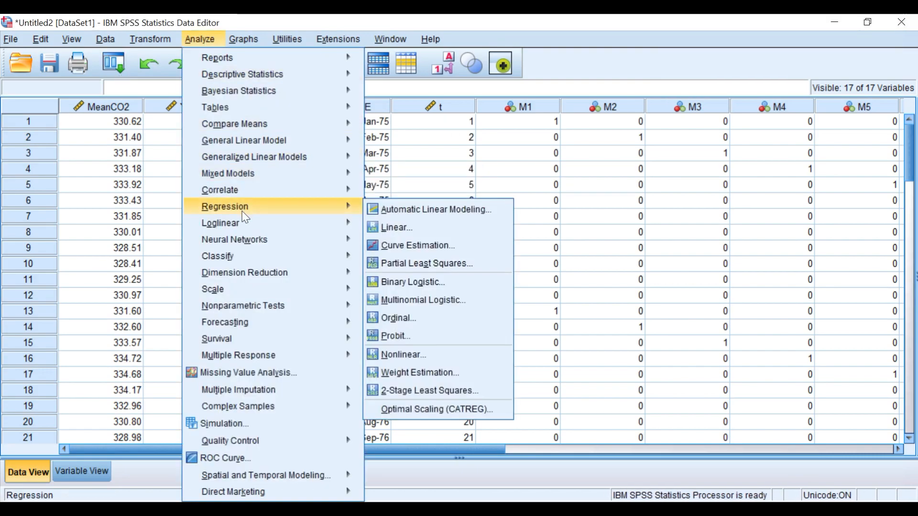
{"action": "left_click", "coordinate": [402, 227]}
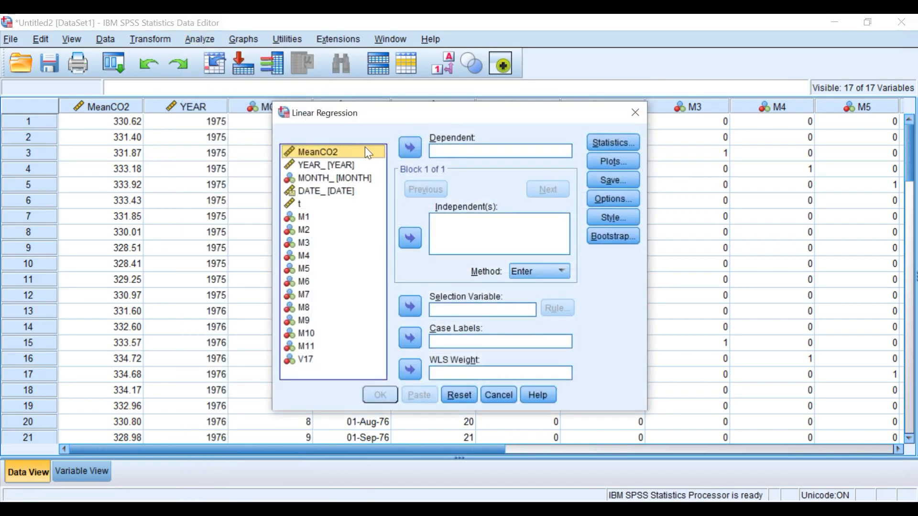
{"action": "left_click", "coordinate": [405, 153]}
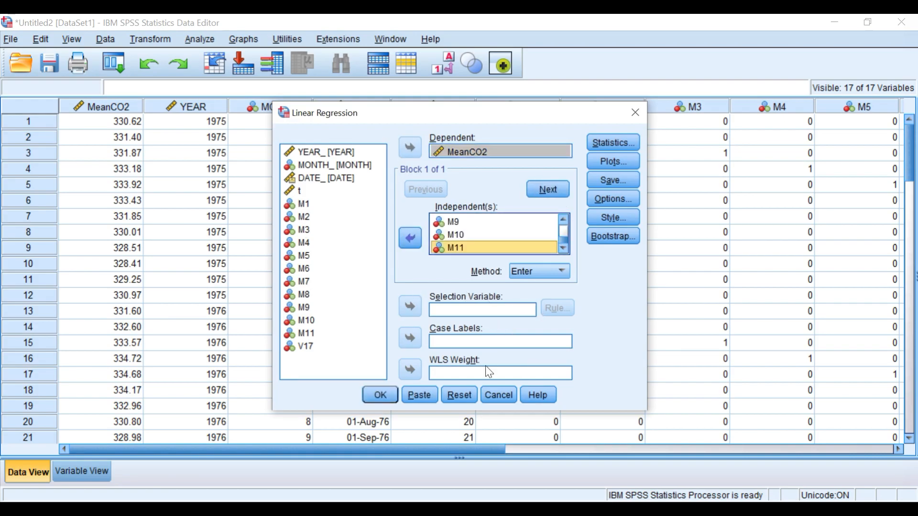
{"action": "left_click", "coordinate": [374, 393]}
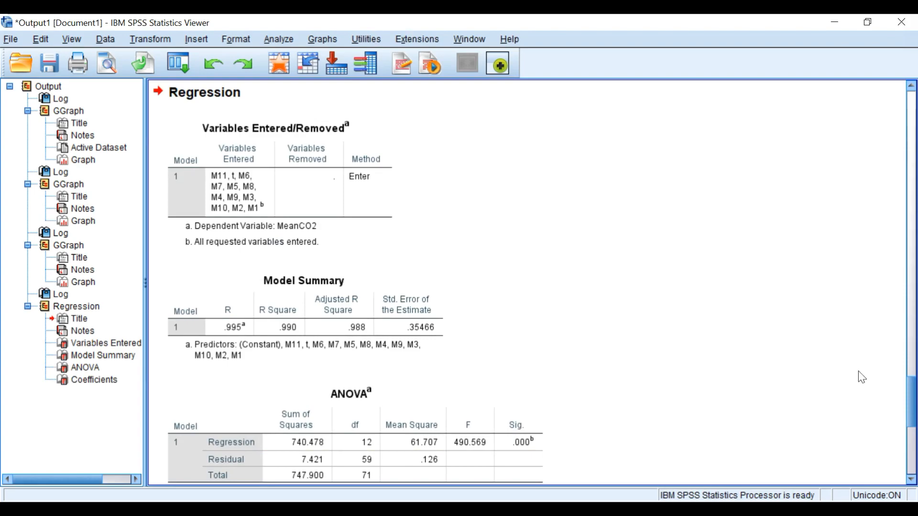
{"action": "left_click_drag", "start_coordinate": [913, 404], "coordinate": [913, 451]}
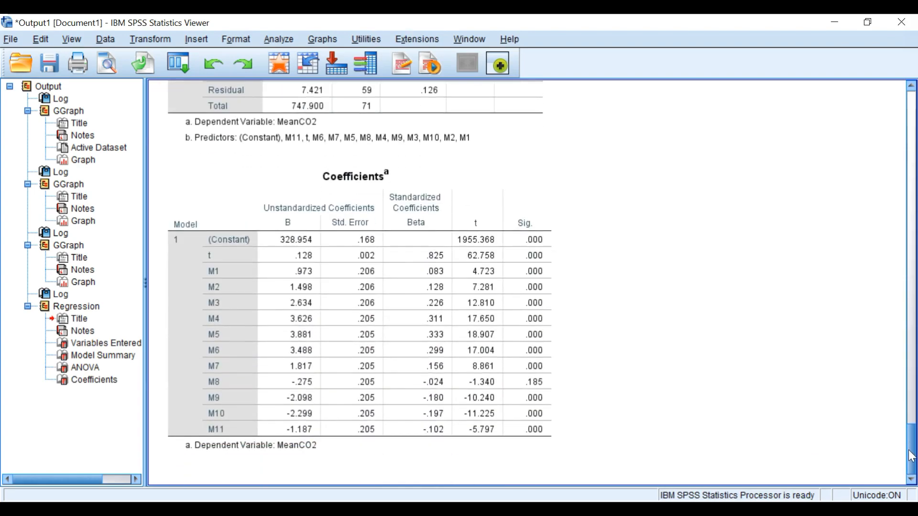
{"action": "left_click", "coordinate": [512, 207]}
{"action": "left_click", "coordinate": [567, 480]}
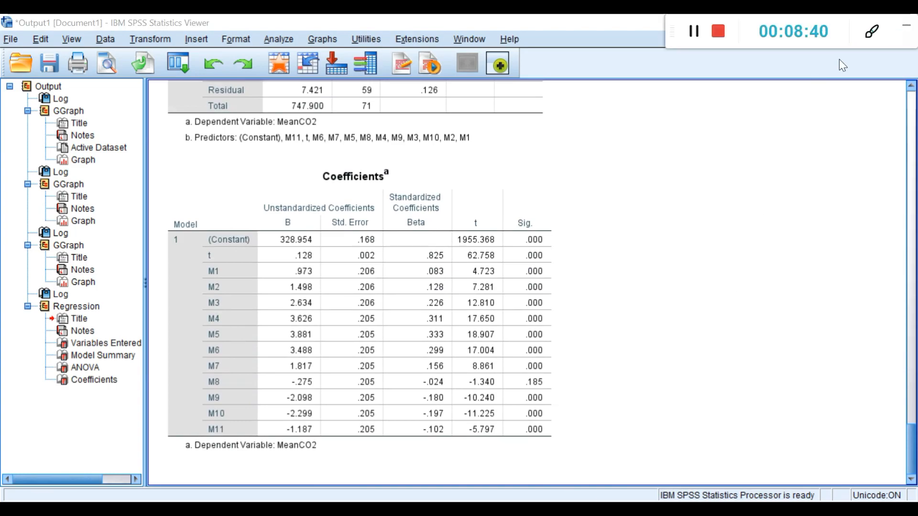
{"action": "left_click", "coordinate": [871, 31]}
{"action": "left_click", "coordinate": [757, 71]}
{"action": "left_click", "coordinate": [804, 99]}
{"action": "left_click", "coordinate": [445, 170]}
{"action": "mouse_move", "coordinate": [254, 192]}
{"action": "left_mouse_down"}
{"action": "mouse_move", "coordinate": [314, 266]}
{"action": "mouse_move", "coordinate": [326, 443]}
{"action": "left_mouse_up"}
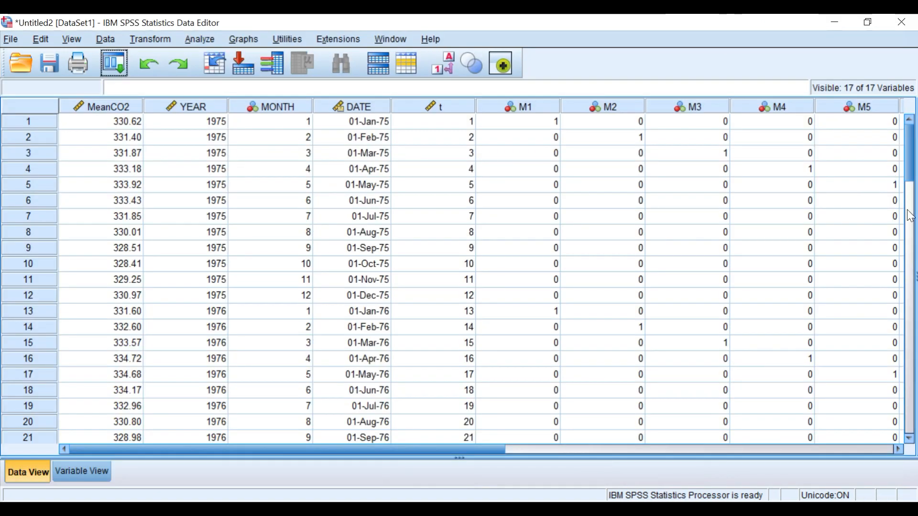
Step: Scroll through the Data Editor to examine the final rows of the MeanCO2 dataset
{"action": "left_click", "coordinate": [909, 257]}
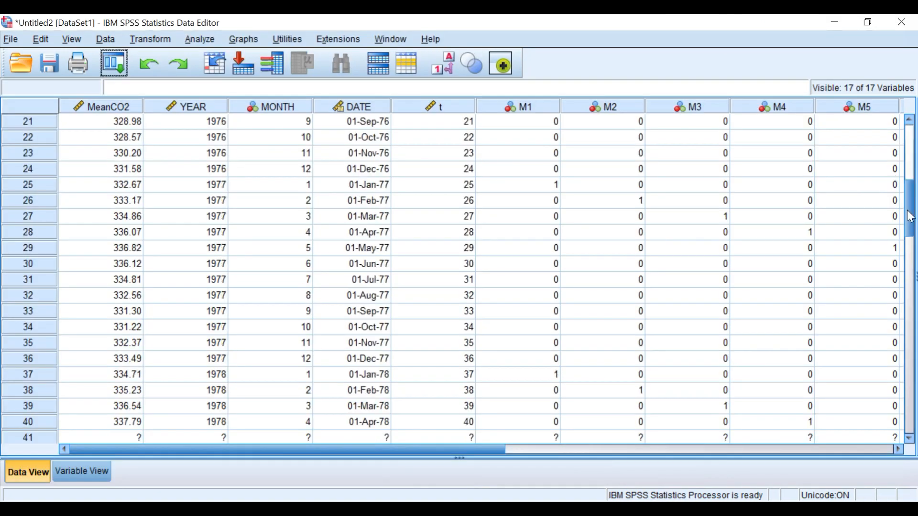
{"action": "left_click", "coordinate": [908, 253]}
{"action": "left_click", "coordinate": [911, 305]}
{"action": "left_click", "coordinate": [910, 395]}
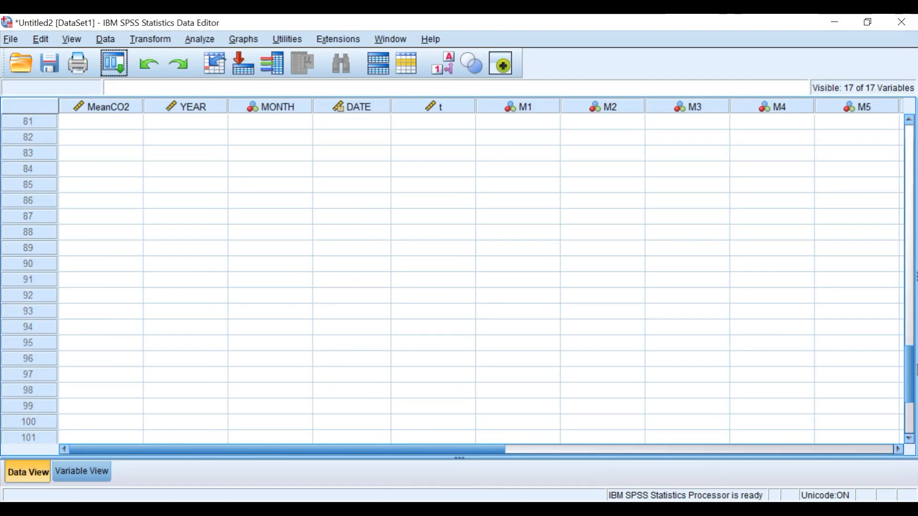
{"action": "scroll", "coordinate": [913, 347], "scroll_direction": "up", "scroll_amount": 7}
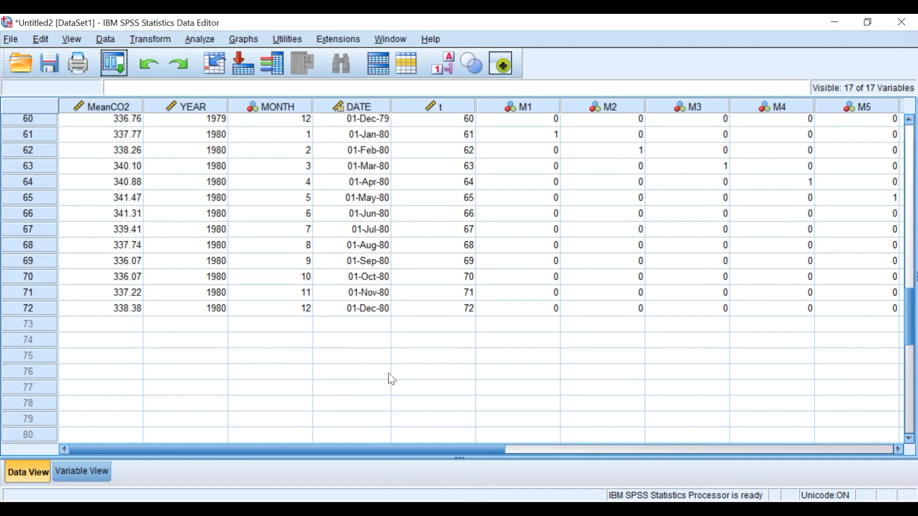
{"action": "left_click", "coordinate": [462, 329]}
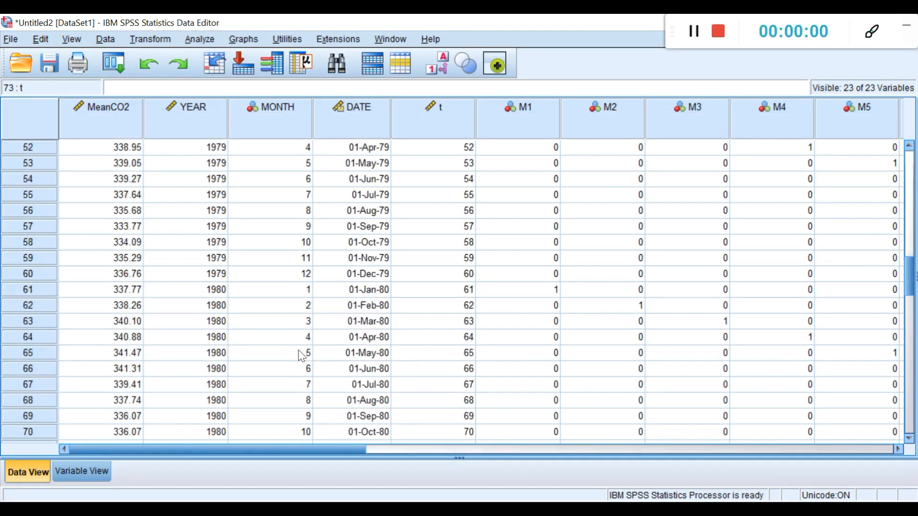
{"action": "scroll", "coordinate": [301, 355], "scroll_direction": "up", "scroll_amount": 3}
{"action": "scroll", "coordinate": [300, 354], "scroll_direction": "up", "scroll_amount": 3}
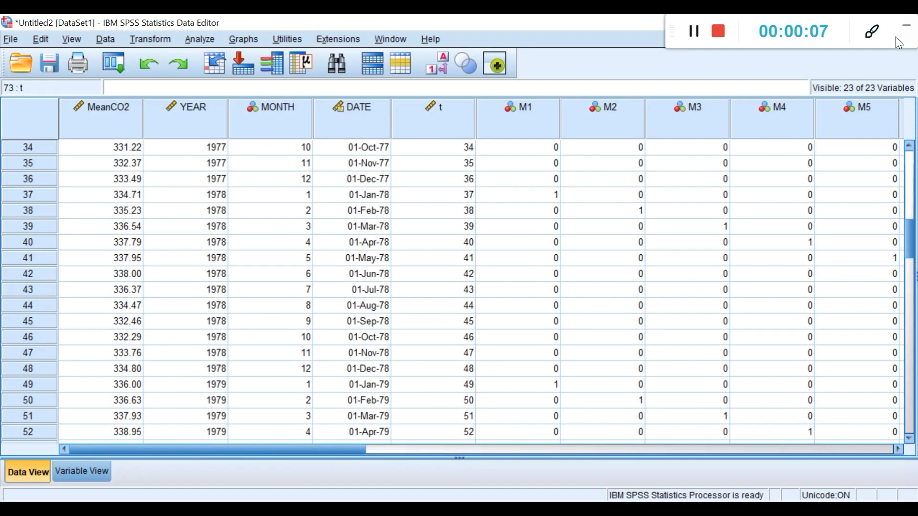
Step: Open the Time Series Modeler for traditional models and set MeanCO2 as the dependent variable
{"action": "left_click", "coordinate": [211, 42]}
{"action": "mouse_move", "coordinate": [230, 326]}
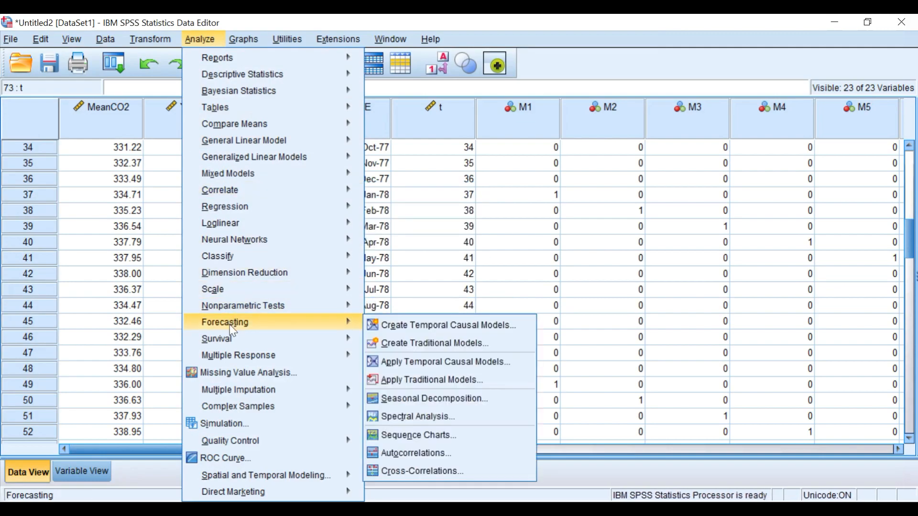
{"action": "left_click", "coordinate": [380, 342]}
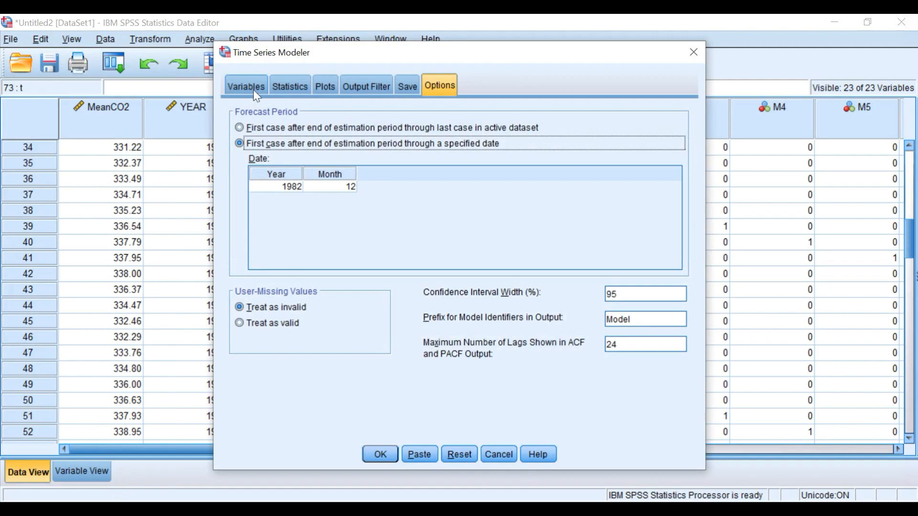
{"action": "left_click", "coordinate": [254, 90]}
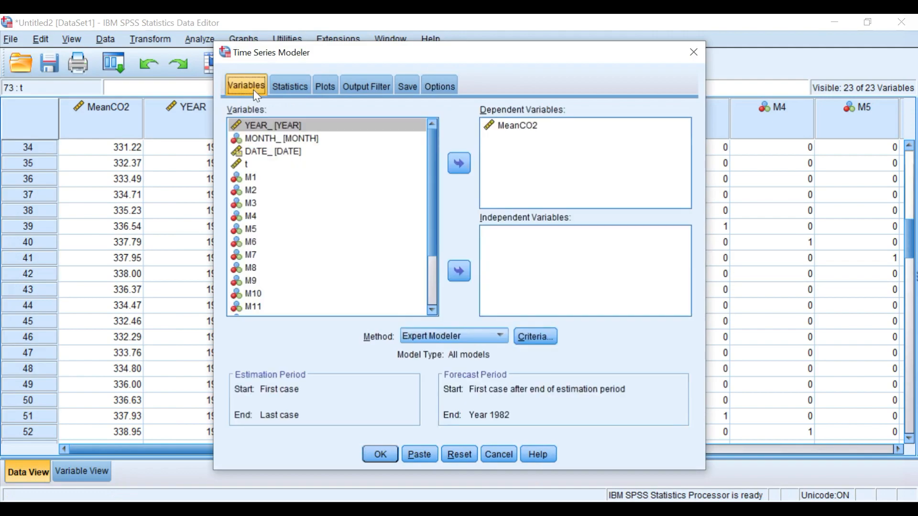
{"action": "left_click", "coordinate": [503, 130]}
{"action": "left_click", "coordinate": [459, 163]}
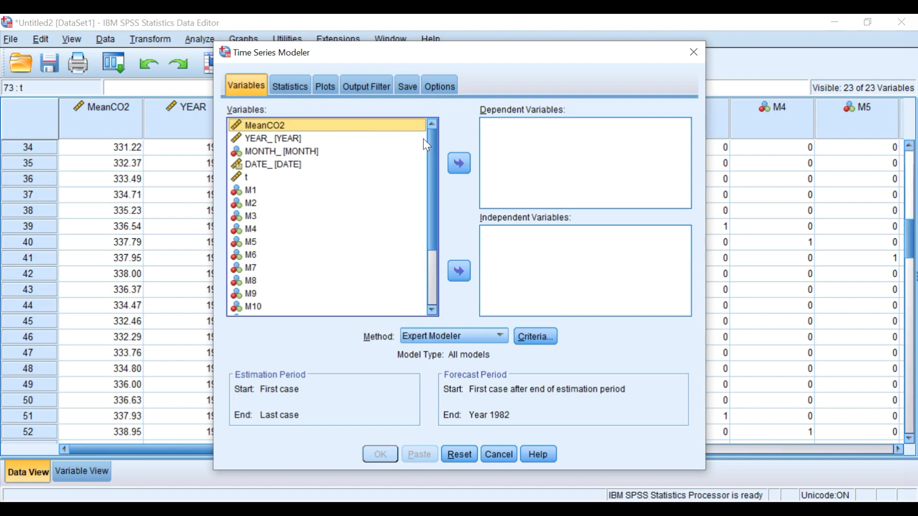
{"action": "left_click", "coordinate": [464, 163]}
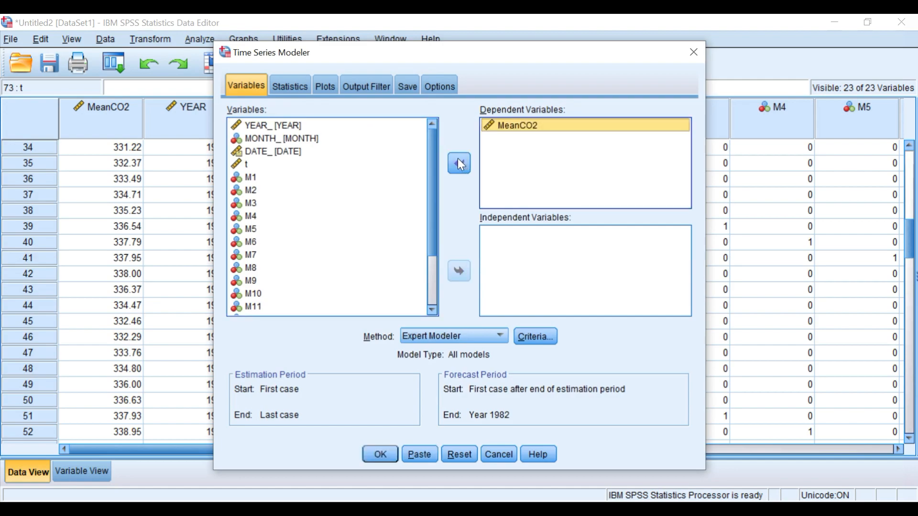
Step: Review the statistics, save and options settings, then run the model forecasting through Year 1982, Month 12
{"action": "left_click", "coordinate": [287, 83]}
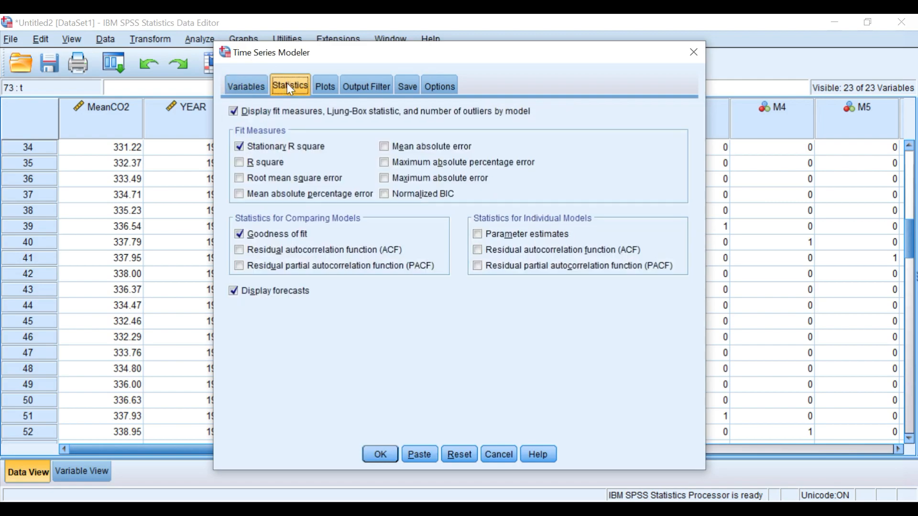
{"action": "left_click", "coordinate": [240, 292]}
{"action": "left_click", "coordinate": [234, 292]}
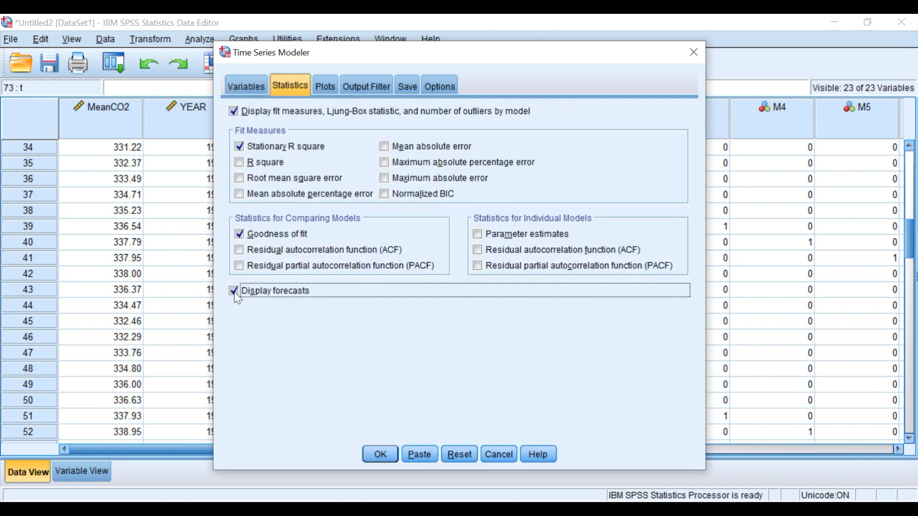
{"action": "left_click", "coordinate": [404, 90]}
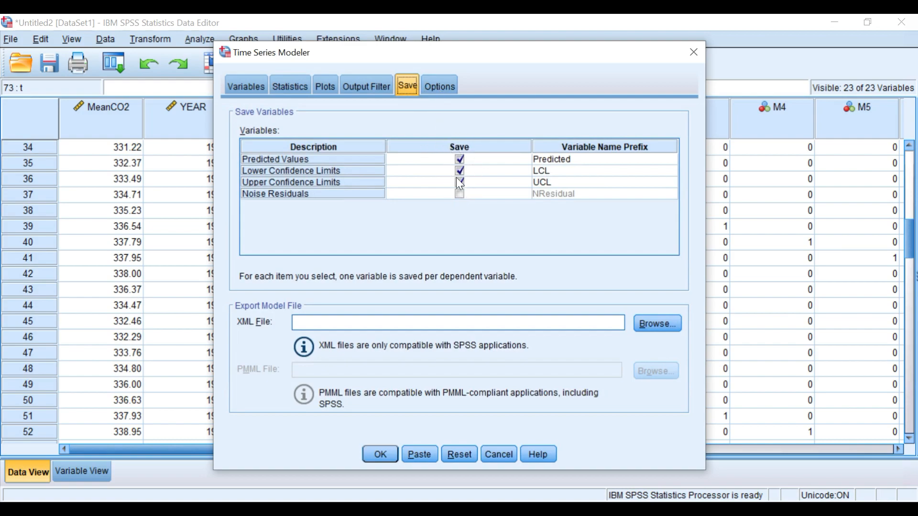
{"action": "left_click", "coordinate": [445, 91]}
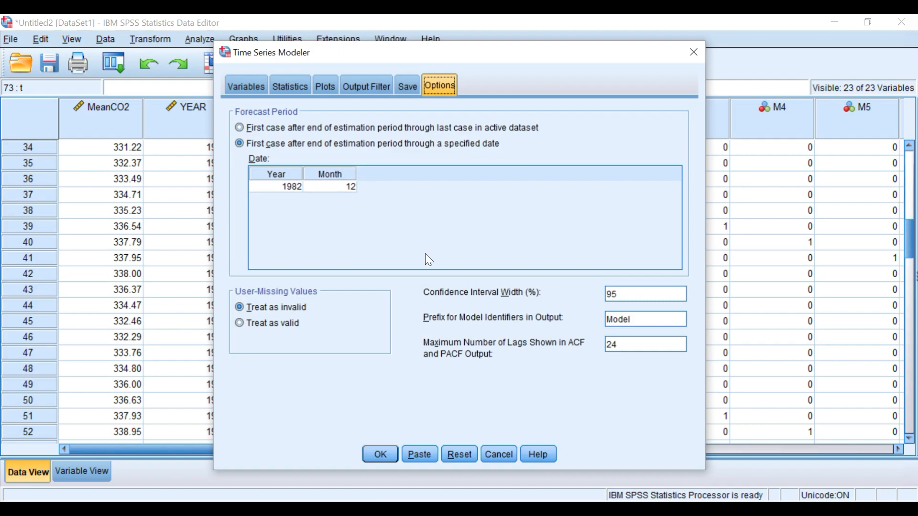
{"action": "left_click", "coordinate": [385, 453]}
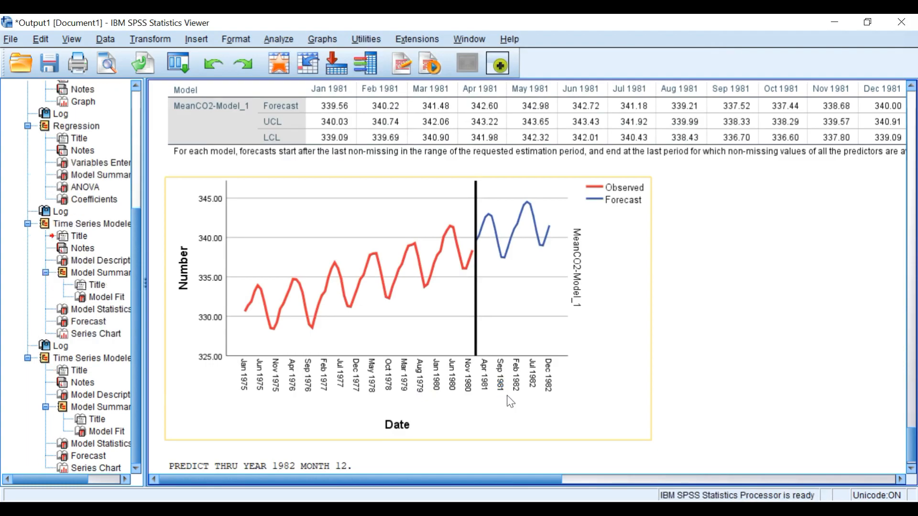
Step: Scroll the output to examine the model statistics, forecast table and observed-versus-forecast chart
{"action": "scroll", "coordinate": [614, 403], "scroll_direction": "down", "scroll_amount": 6}
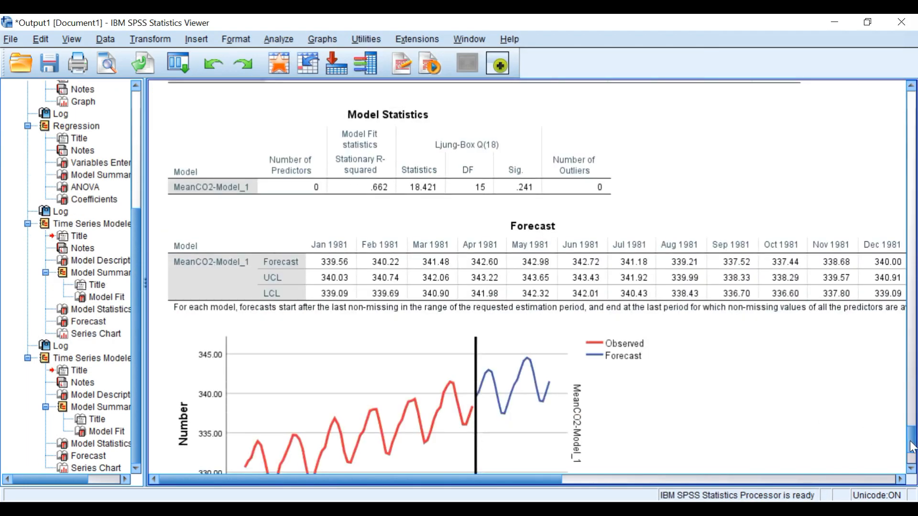
{"action": "scroll", "coordinate": [904, 444], "scroll_direction": "down", "scroll_amount": 3}
{"action": "left_click", "coordinate": [454, 434]}
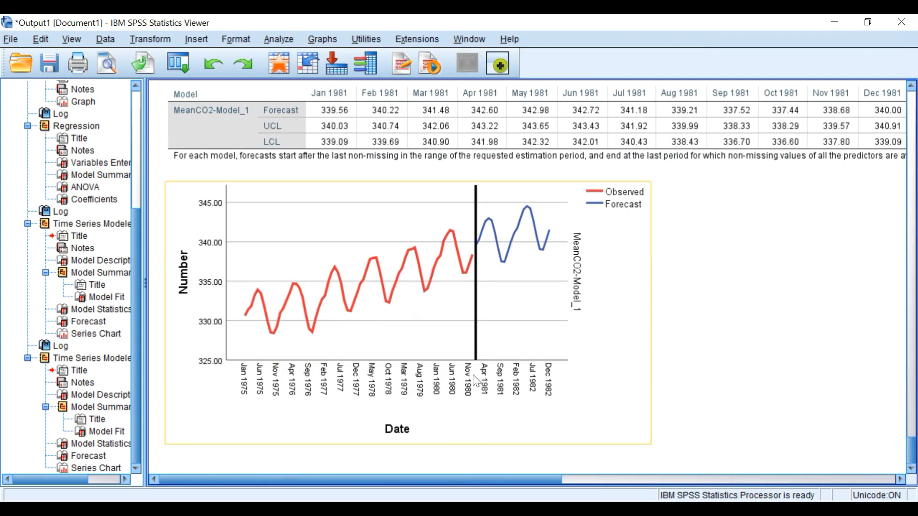
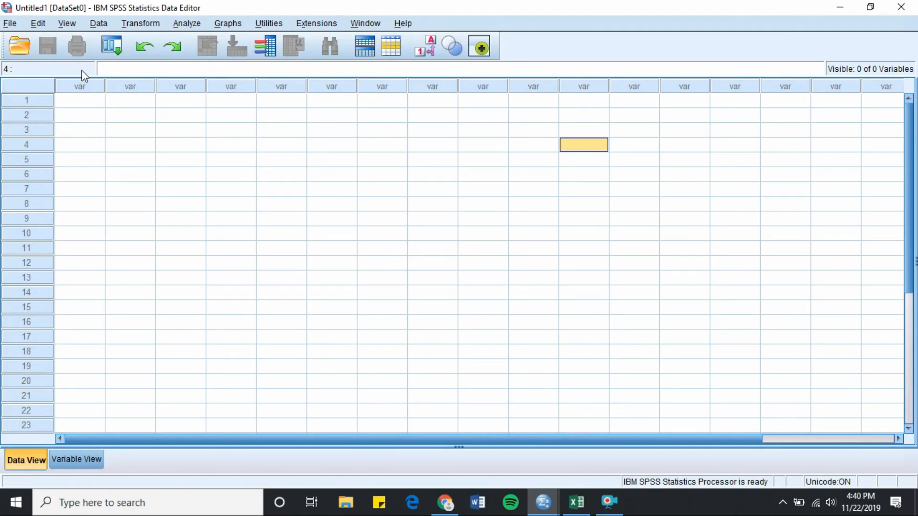
Step: Open the Excel file Number of Reported Cases.xlsx from the Desktop, reading variable names from the first row
{"action": "left_click", "coordinate": [10, 23]}
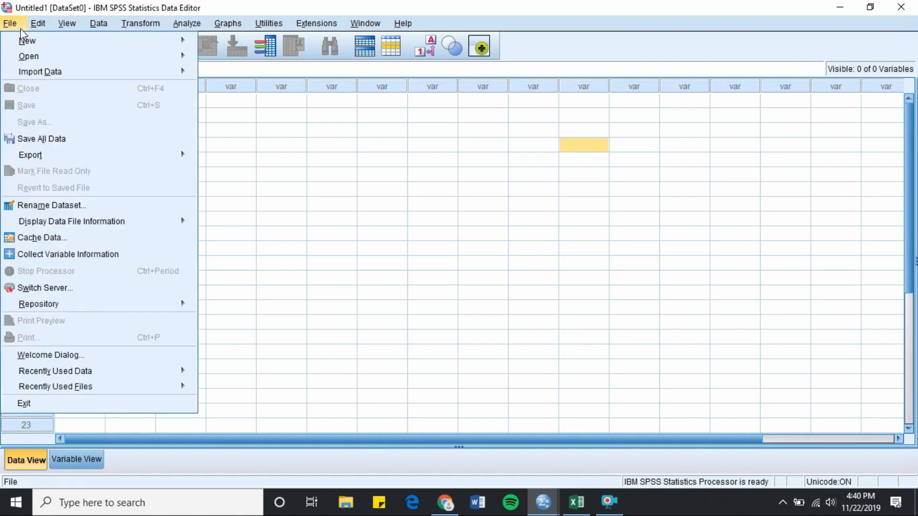
{"action": "mouse_move", "coordinate": [53, 58]}
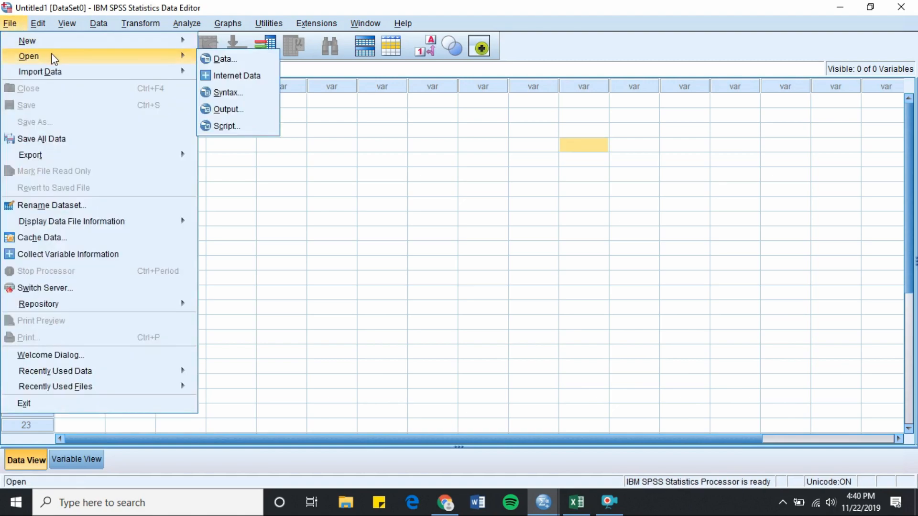
{"action": "left_click", "coordinate": [206, 60]}
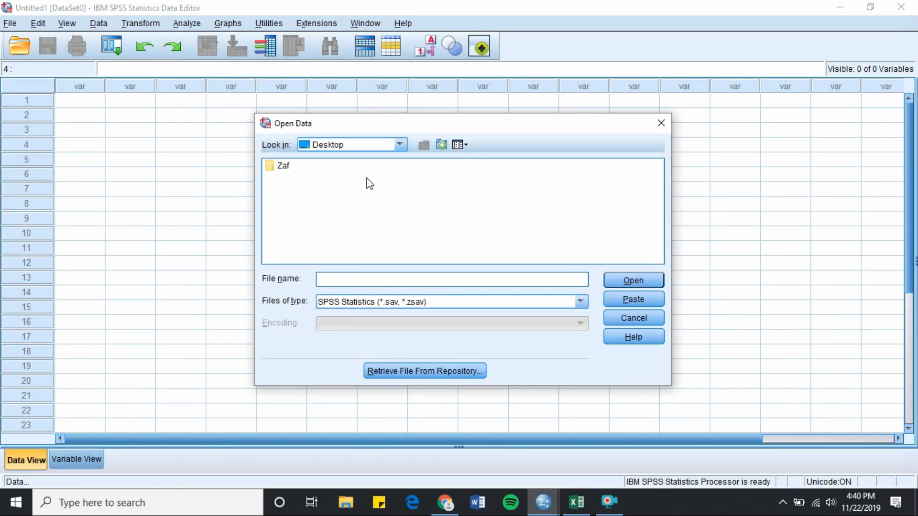
{"action": "left_click", "coordinate": [430, 301]}
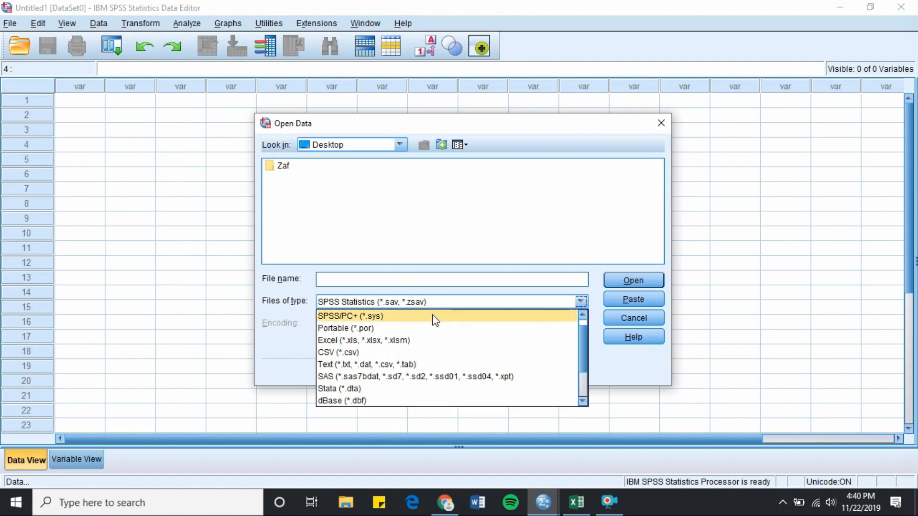
{"action": "left_click", "coordinate": [432, 335]}
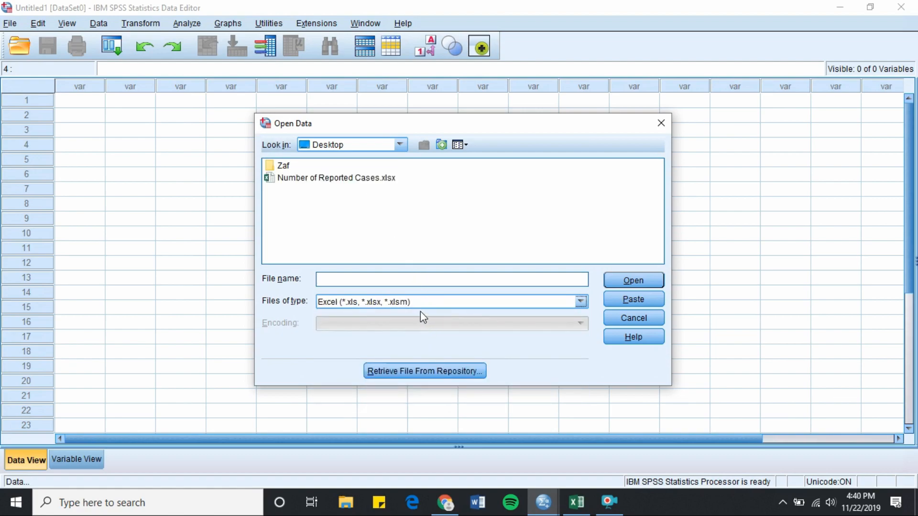
{"action": "left_click", "coordinate": [353, 181]}
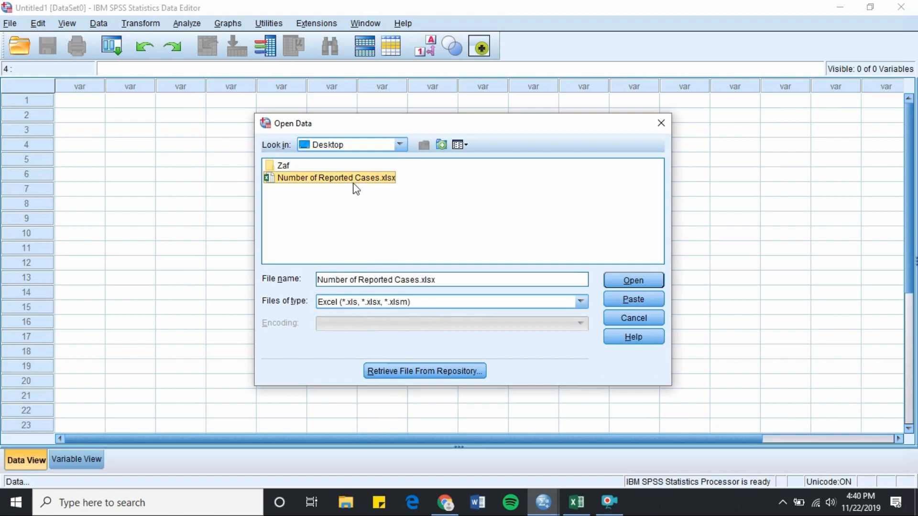
{"action": "left_click", "coordinate": [628, 285]}
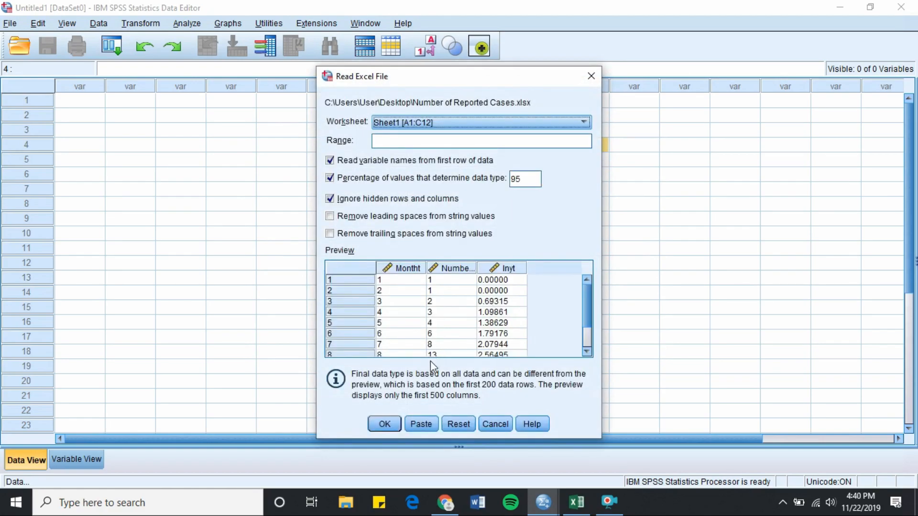
{"action": "left_click", "coordinate": [385, 423]}
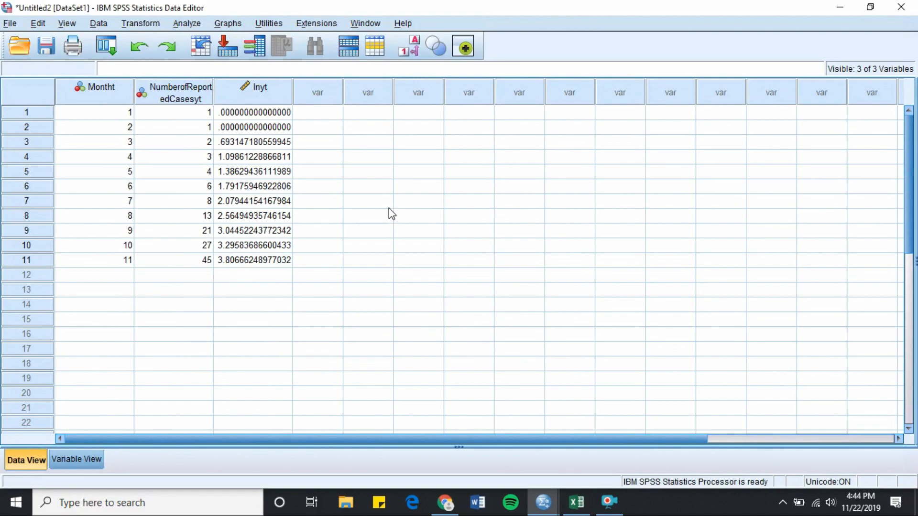
Step: Set the number of decimals for the lnyt variable to 5
{"action": "left_click", "coordinate": [74, 460]}
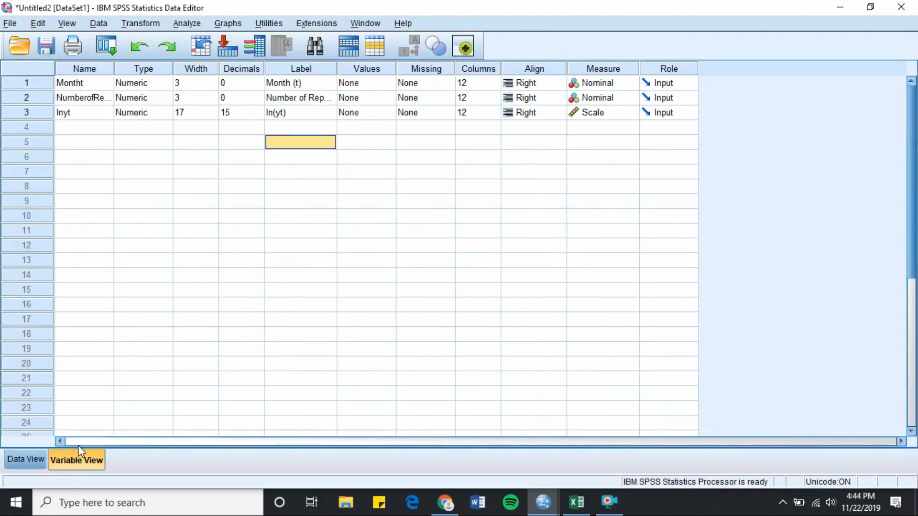
{"action": "left_click", "coordinate": [239, 114]}
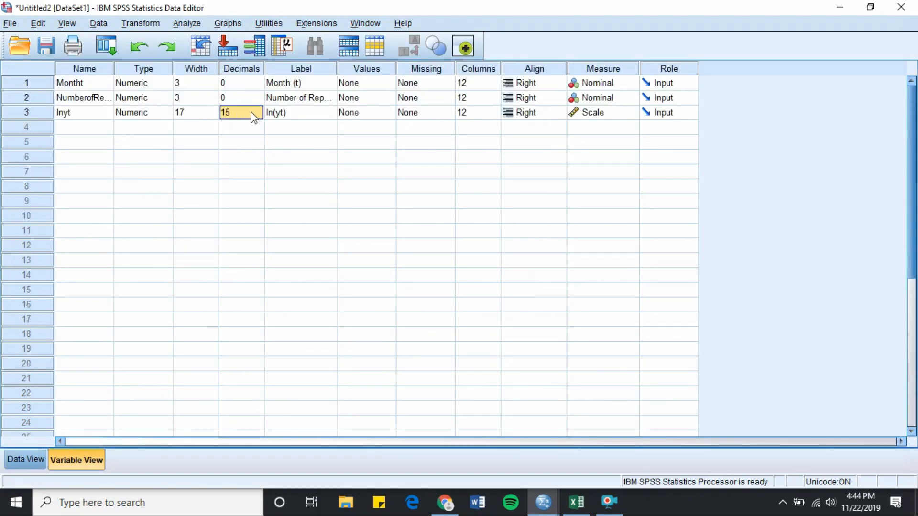
{"action": "left_click", "coordinate": [258, 110]}
{"action": "key", "text": "BackSpace"}
{"action": "key", "text": "Delete"}
{"action": "type", "text": "5"}
Step: Change the measurement level of Montht and NumberofReportedCasesyt to Scale and return to the data grid
{"action": "left_click", "coordinate": [632, 85]}
{"action": "left_click", "coordinate": [623, 98]}
{"action": "left_click", "coordinate": [630, 99]}
{"action": "left_click", "coordinate": [631, 98]}
{"action": "left_click", "coordinate": [628, 112]}
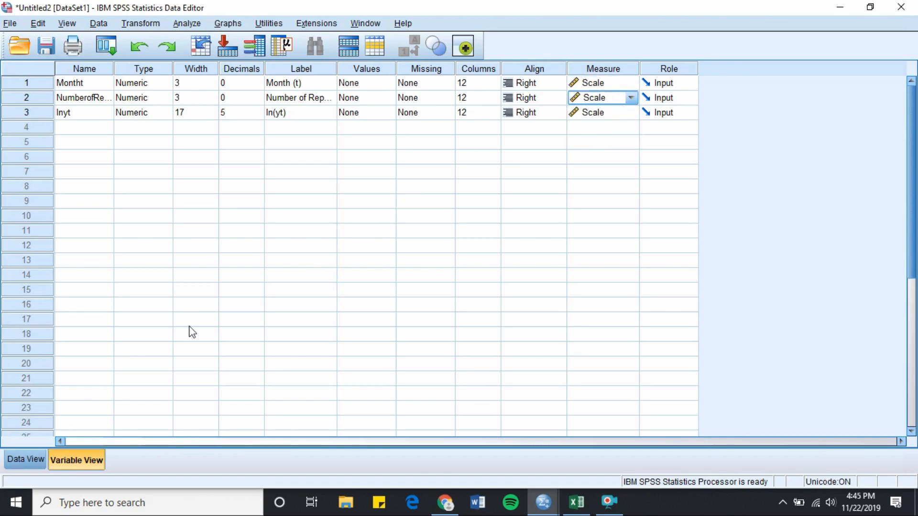
{"action": "left_click", "coordinate": [36, 460]}
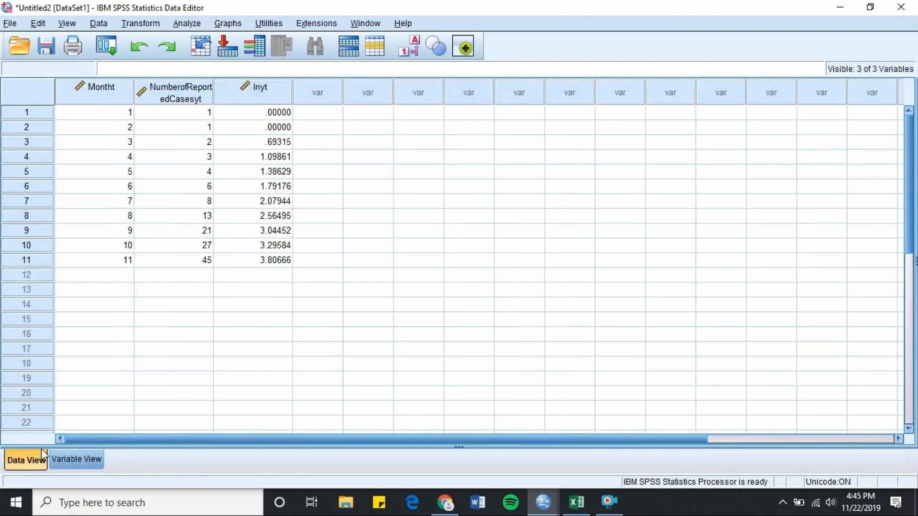
Step: Create a simple line chart of the mean Number of Reported Cases with Month (t) on the category axis
{"action": "left_click", "coordinate": [231, 25]}
{"action": "mouse_move", "coordinate": [334, 109]}
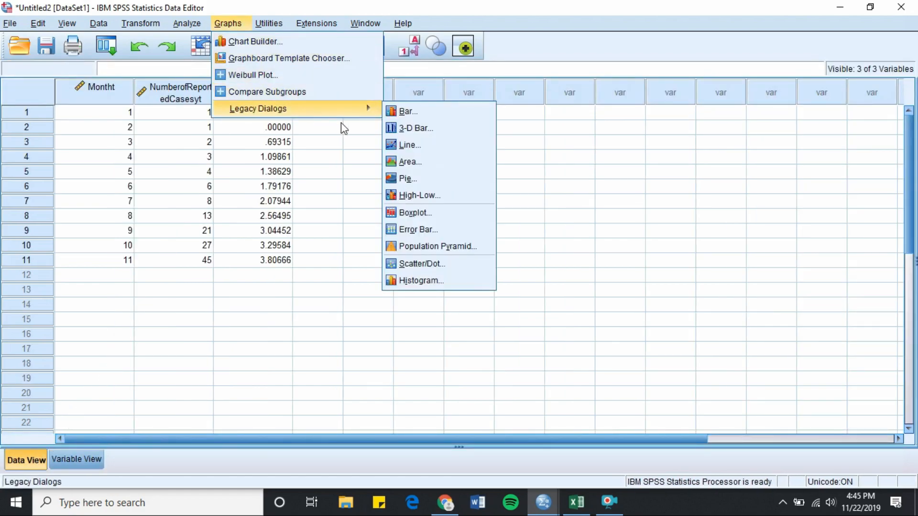
{"action": "left_click", "coordinate": [426, 145]}
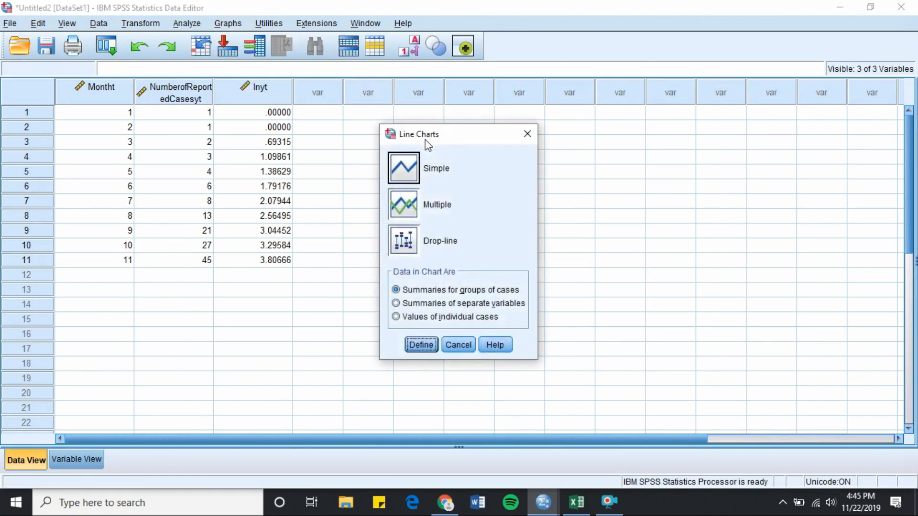
{"action": "left_click", "coordinate": [421, 345]}
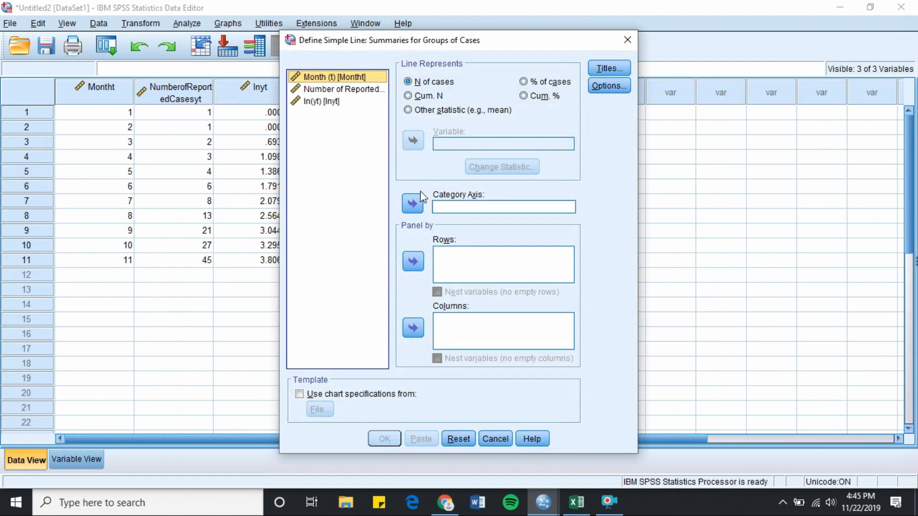
{"action": "left_click", "coordinate": [412, 204]}
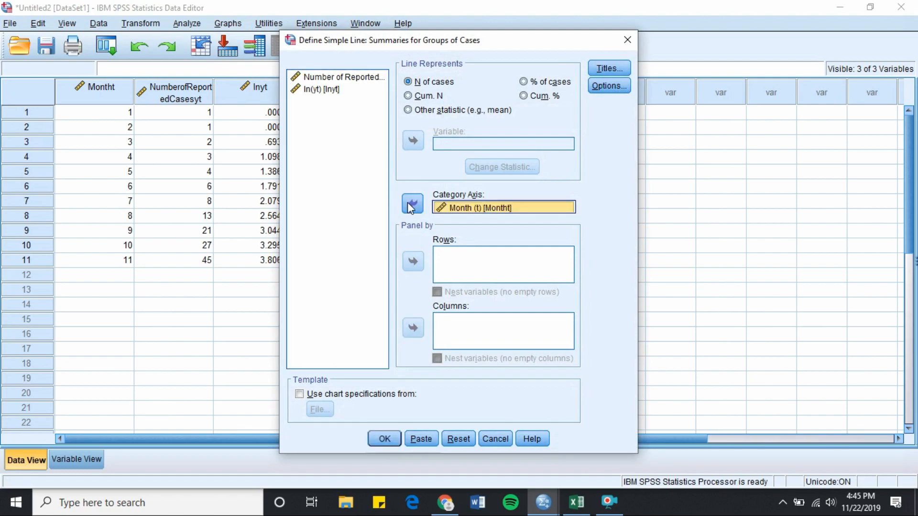
{"action": "left_click", "coordinate": [348, 78]}
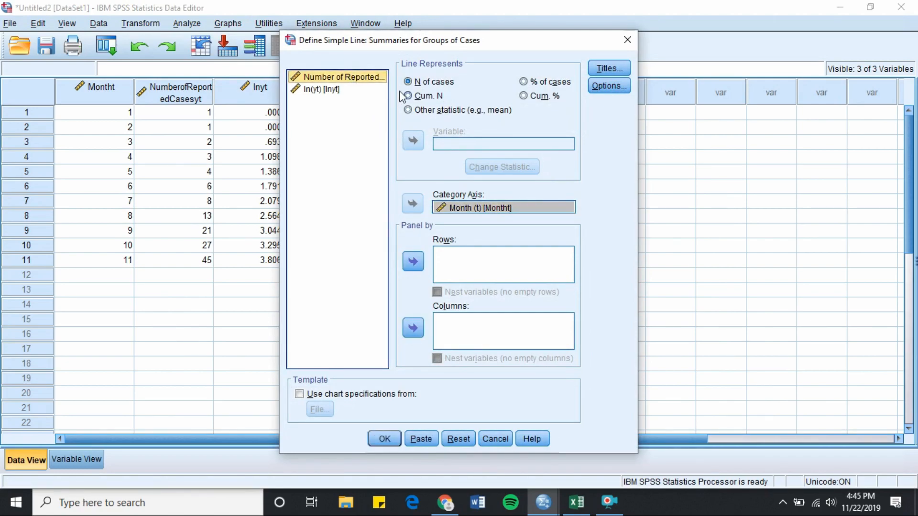
{"action": "left_click", "coordinate": [407, 110]}
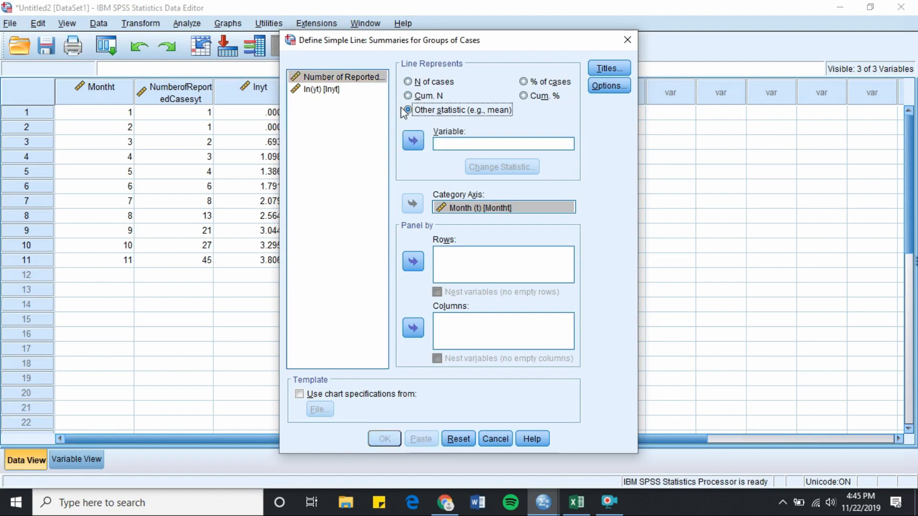
{"action": "left_click", "coordinate": [413, 140]}
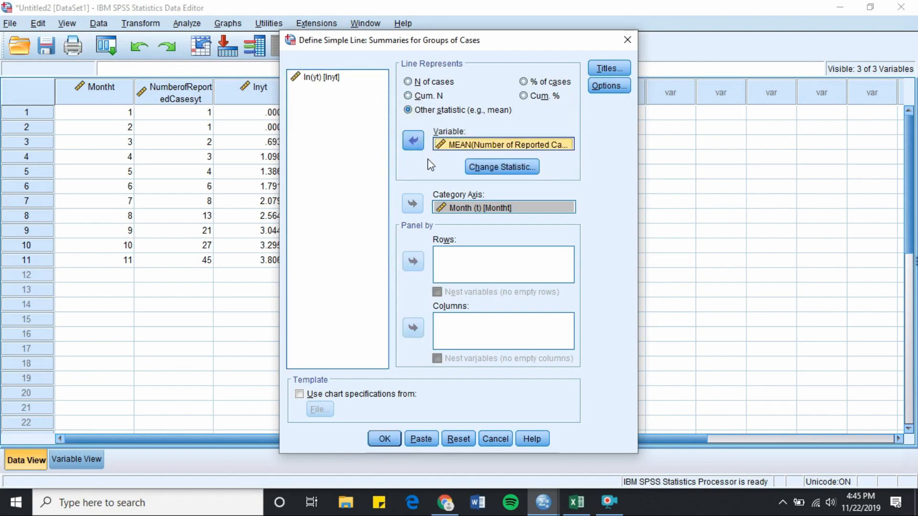
{"action": "left_click", "coordinate": [384, 438]}
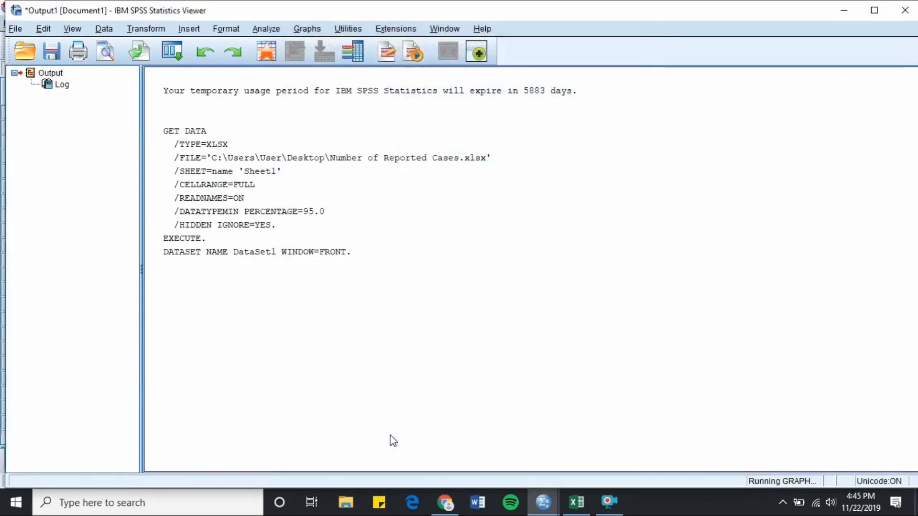
{"action": "scroll", "coordinate": [664, 266], "scroll_direction": "down", "scroll_amount": 4}
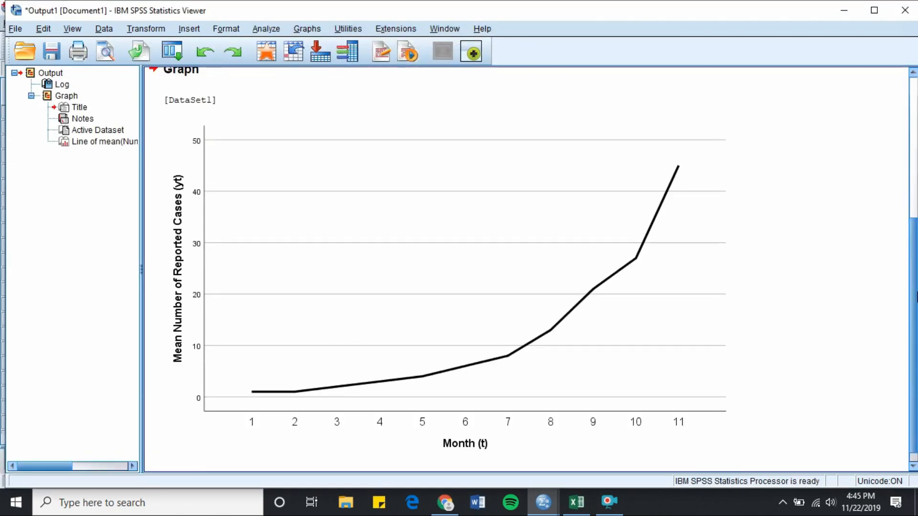
{"action": "scroll", "coordinate": [915, 297], "scroll_direction": "down", "scroll_amount": 1}
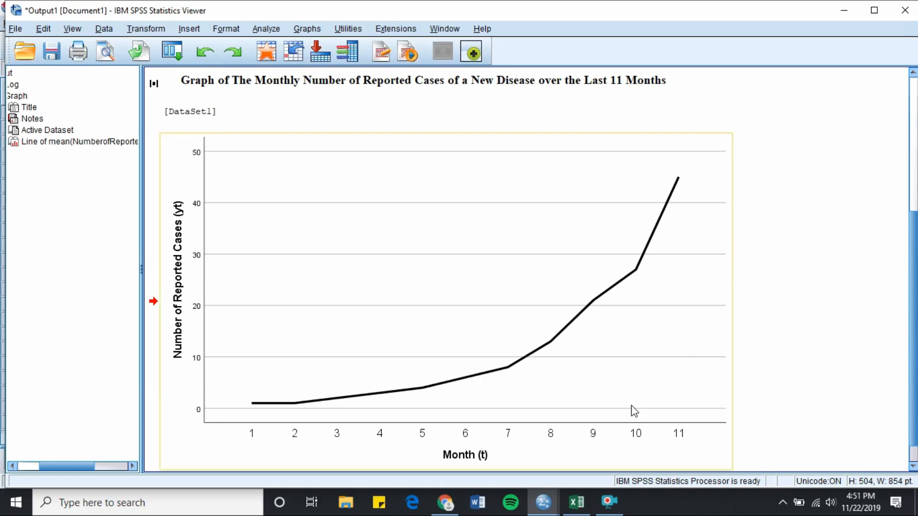
Step: Create a second simple line chart plotting the mean of ln(yt) against Month (t)
{"action": "left_click", "coordinate": [542, 503]}
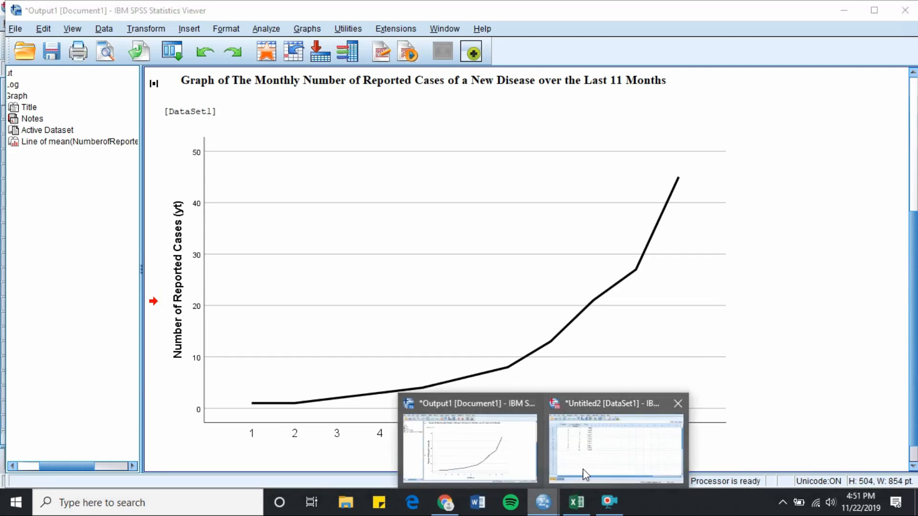
{"action": "left_click", "coordinate": [581, 472]}
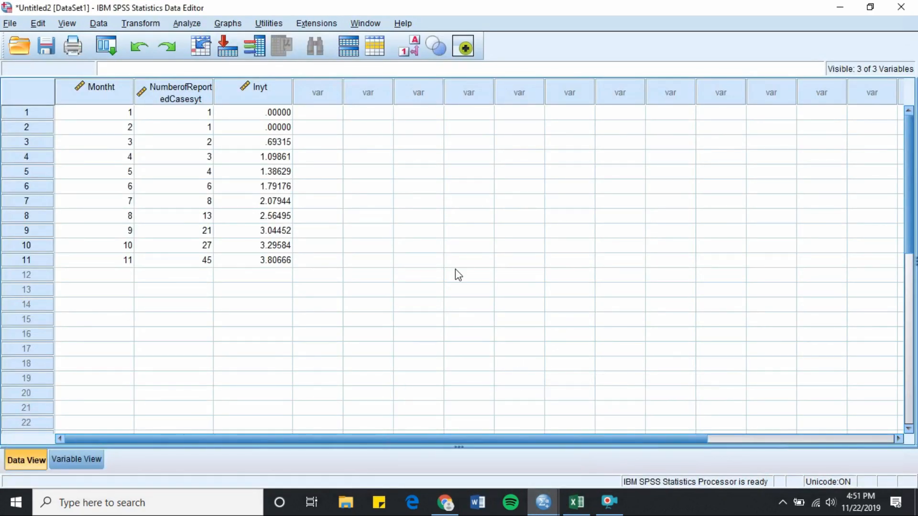
{"action": "left_click", "coordinate": [228, 23]}
{"action": "mouse_move", "coordinate": [308, 114]}
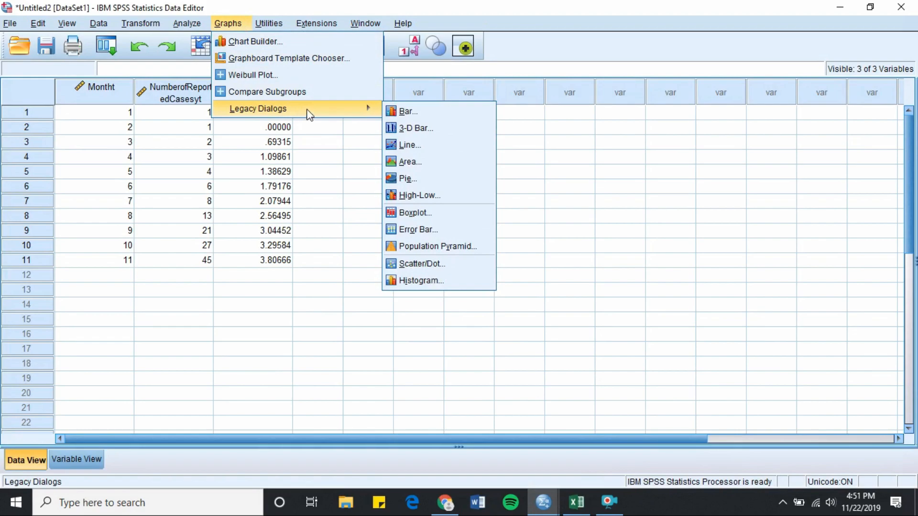
{"action": "left_click", "coordinate": [406, 145]}
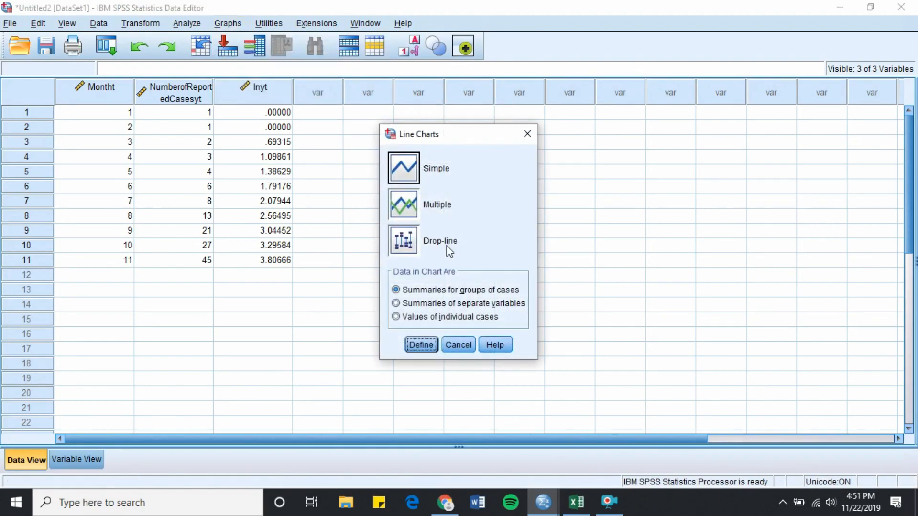
{"action": "left_click", "coordinate": [421, 344]}
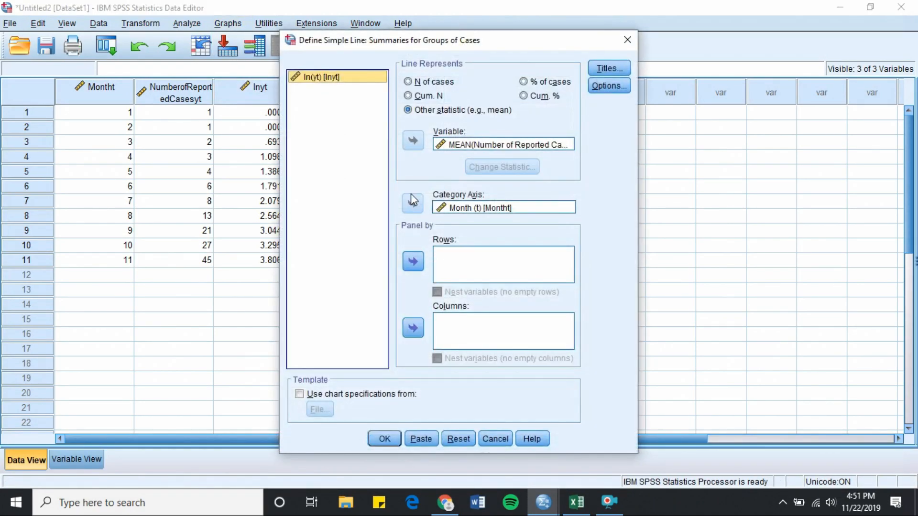
{"action": "left_click", "coordinate": [457, 145]}
{"action": "left_click", "coordinate": [412, 141]}
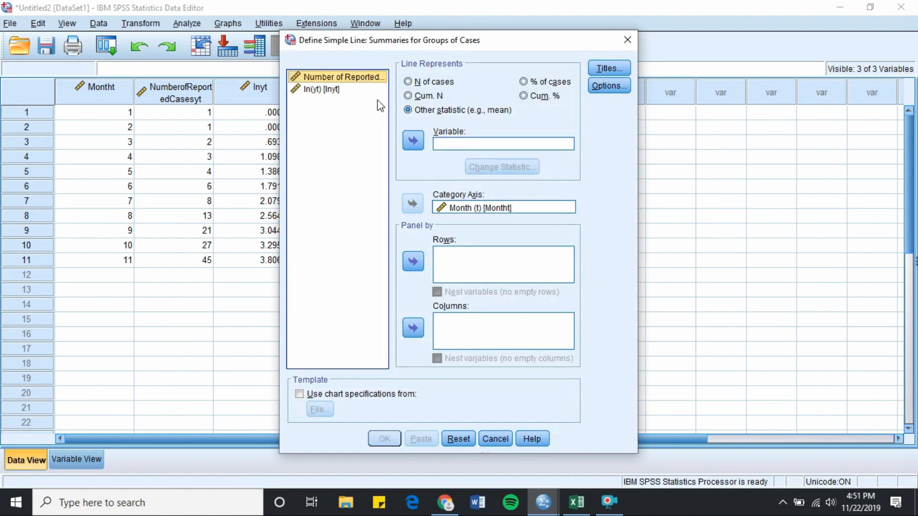
{"action": "left_click", "coordinate": [368, 91]}
{"action": "left_click", "coordinate": [413, 140]}
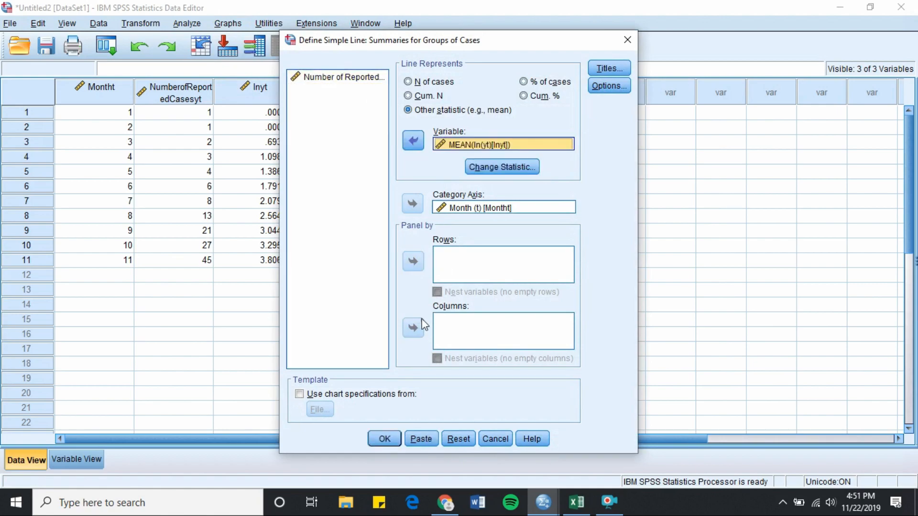
{"action": "left_click", "coordinate": [399, 436]}
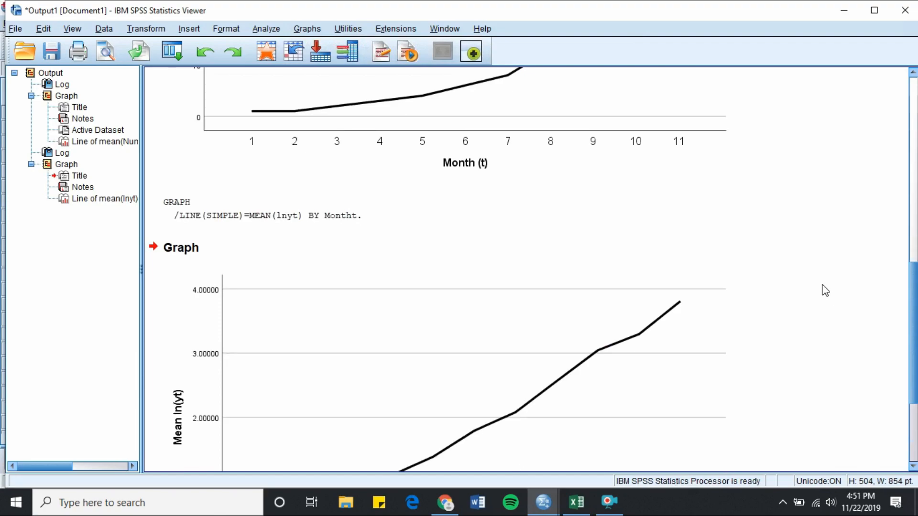
{"action": "scroll", "coordinate": [825, 290], "scroll_direction": "down", "scroll_amount": 2}
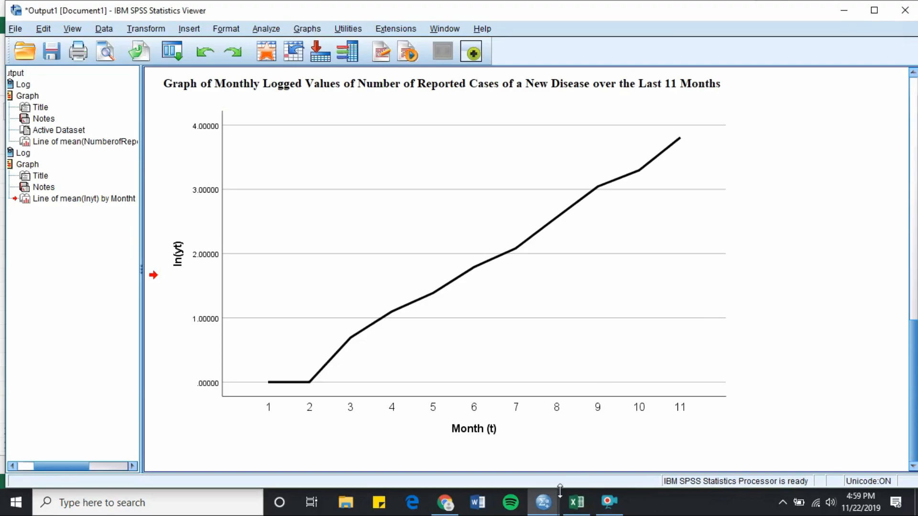
Step: Run a linear regression with ln(yt) as dependent and Month (t) as independent, then view the Coefficients table
{"action": "mouse_move", "coordinate": [541, 500]}
{"action": "left_click", "coordinate": [586, 464]}
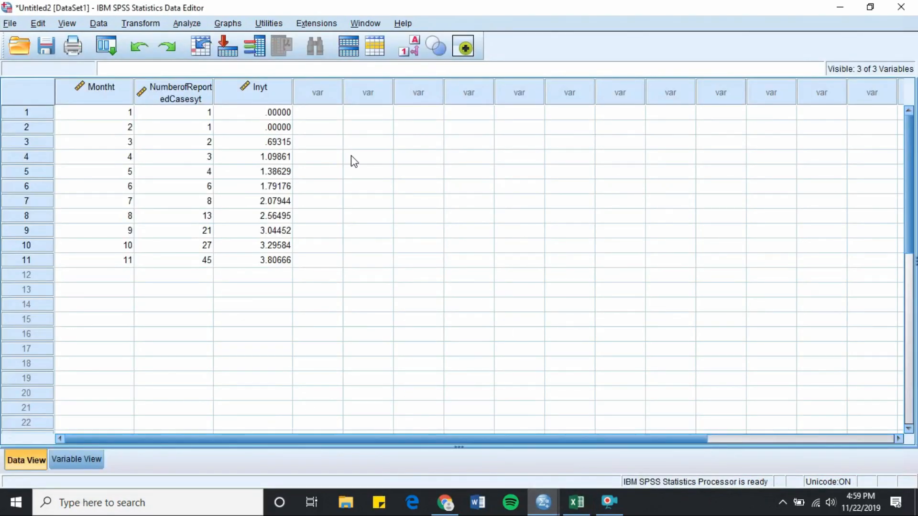
{"action": "left_click", "coordinate": [187, 24]}
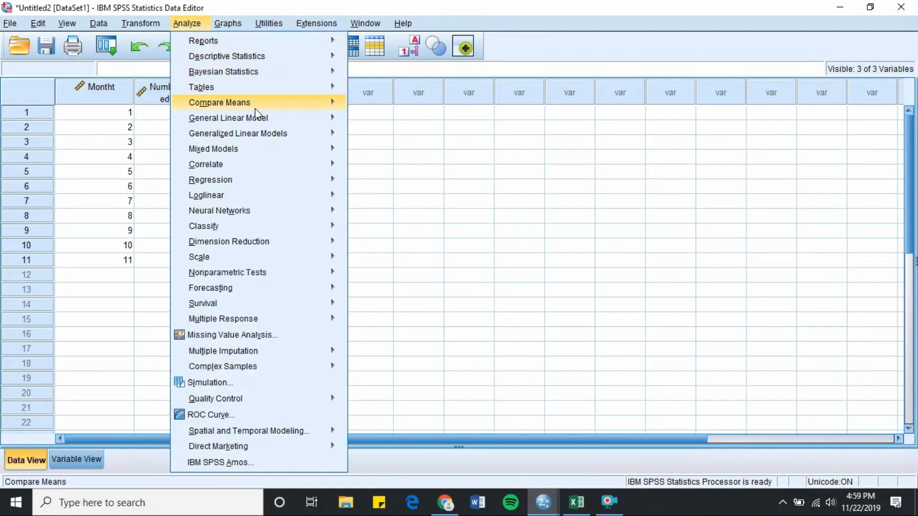
{"action": "mouse_move", "coordinate": [335, 194]}
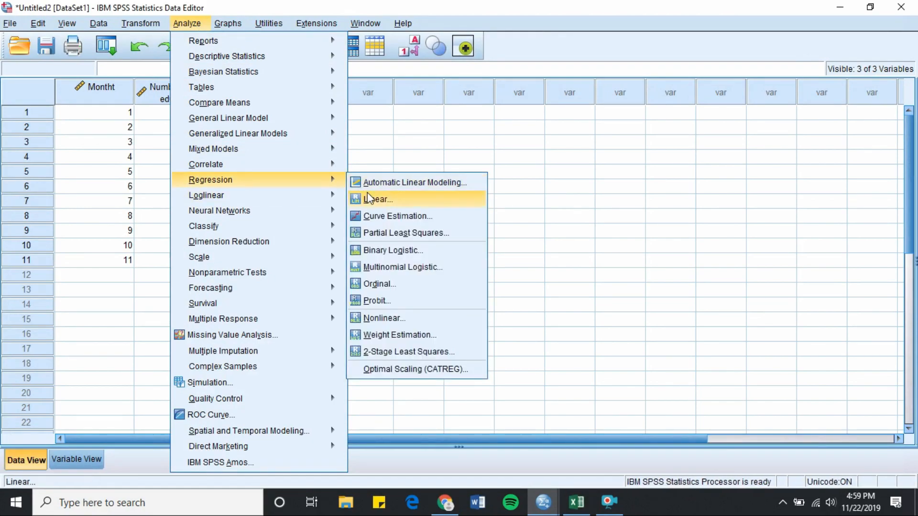
{"action": "left_click", "coordinate": [367, 193]}
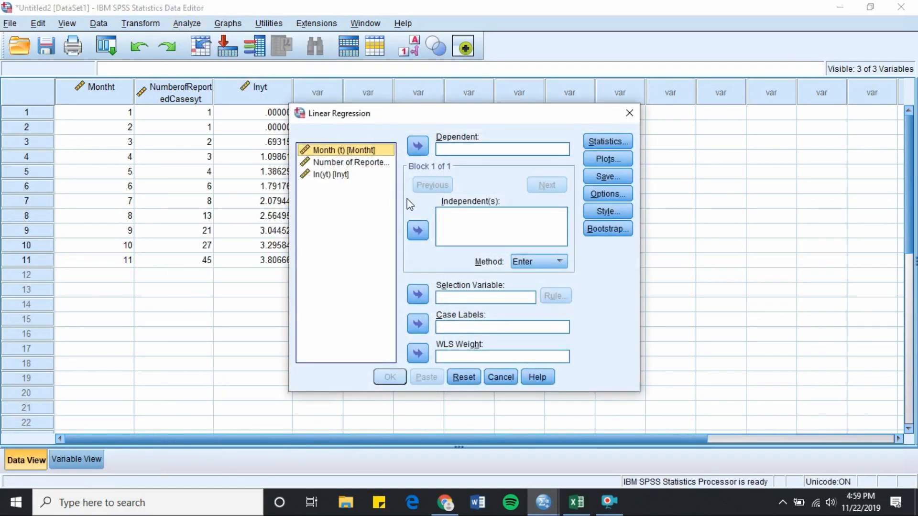
{"action": "left_click", "coordinate": [420, 232]}
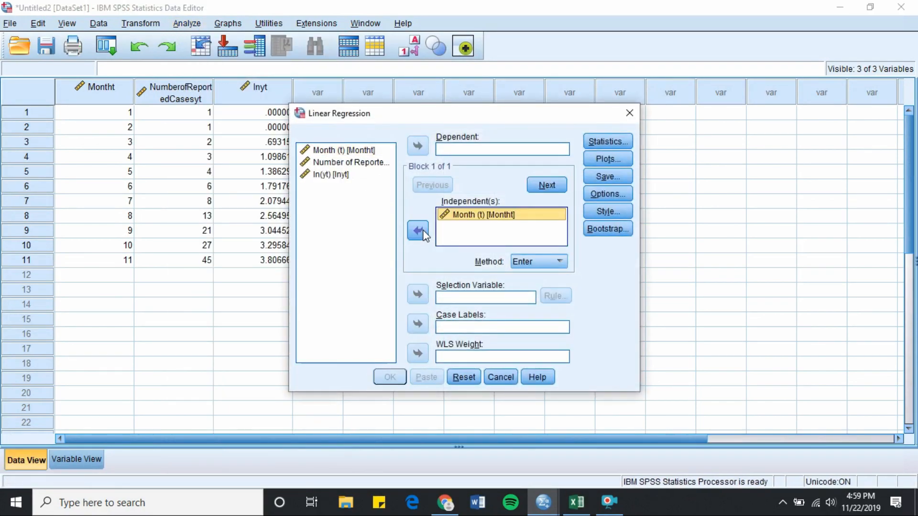
{"action": "left_click", "coordinate": [368, 175]}
{"action": "left_click", "coordinate": [415, 148]}
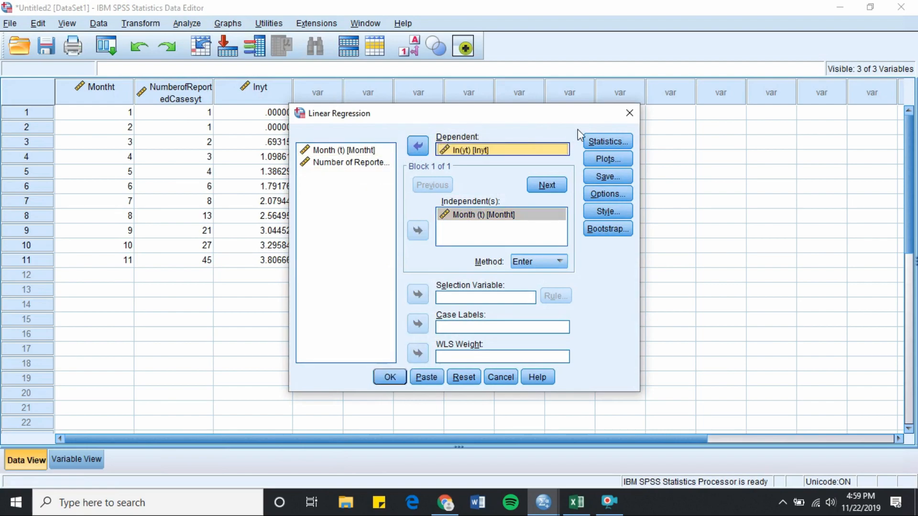
{"action": "left_click", "coordinate": [607, 142]}
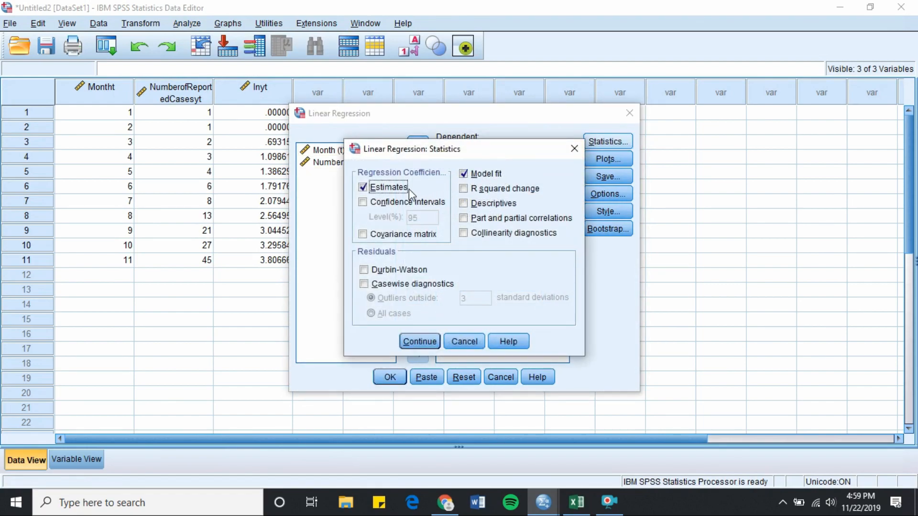
{"action": "left_click", "coordinate": [427, 340]}
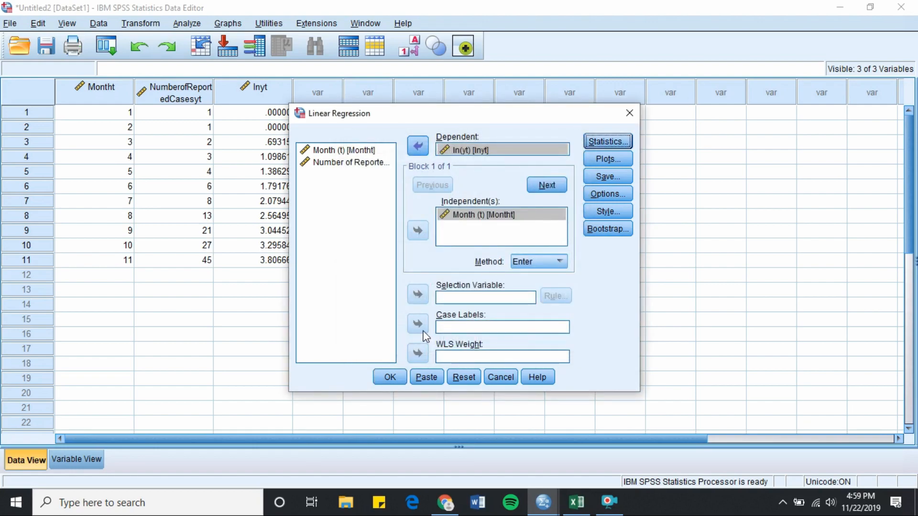
{"action": "left_click", "coordinate": [391, 378]}
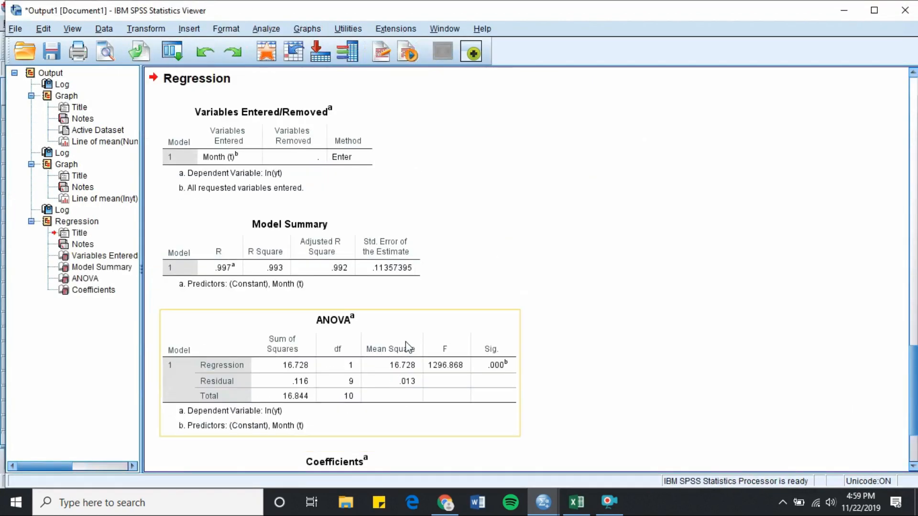
{"action": "left_click", "coordinate": [114, 291]}
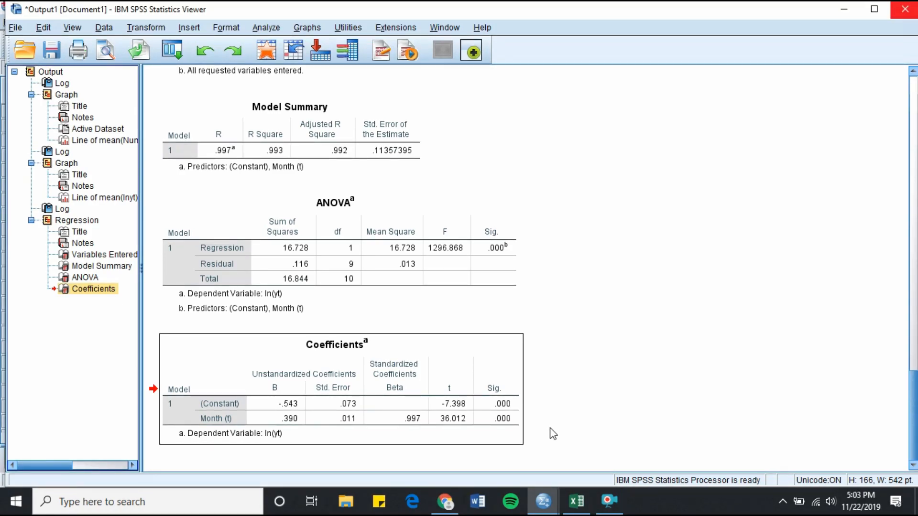
Step: Extend the Month (t) column in the data grid with months 12 through 22
{"action": "left_click", "coordinate": [547, 508]}
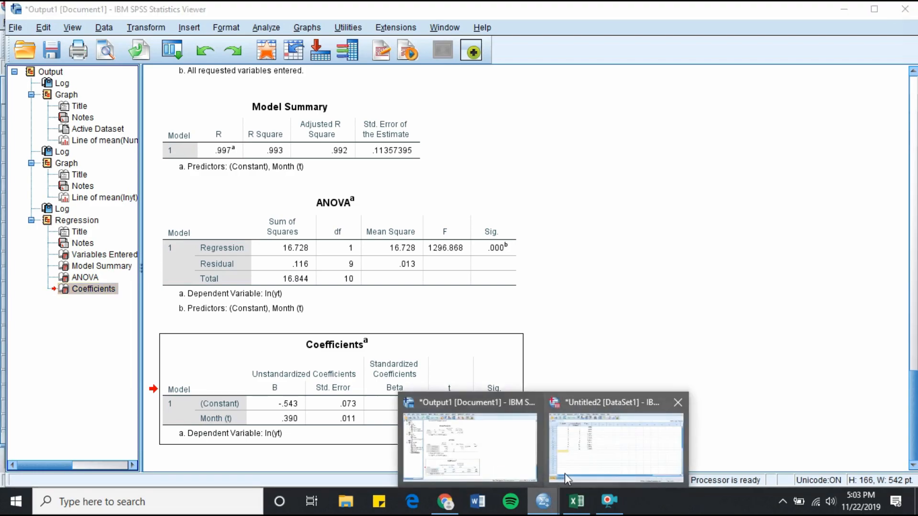
{"action": "left_click", "coordinate": [580, 465]}
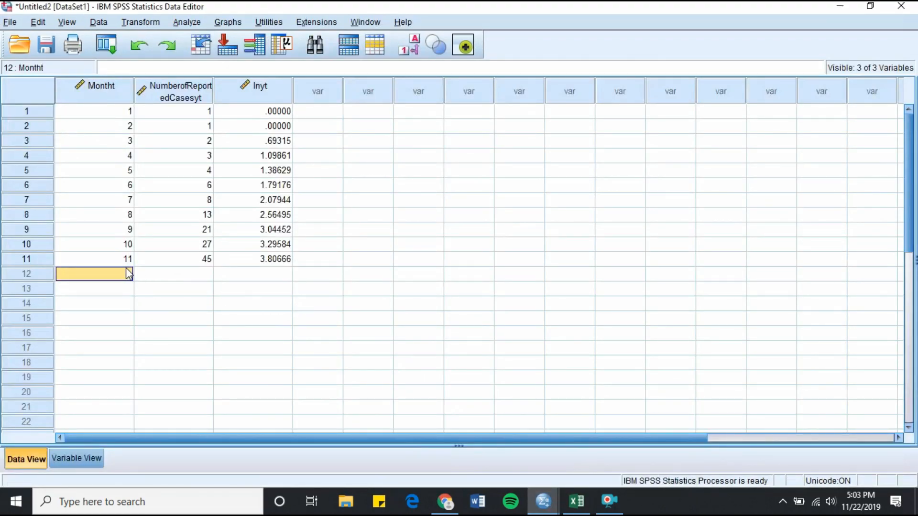
{"action": "type", "text": "12"}
{"action": "key", "text": "Return"}
{"action": "type", "text": "13"}
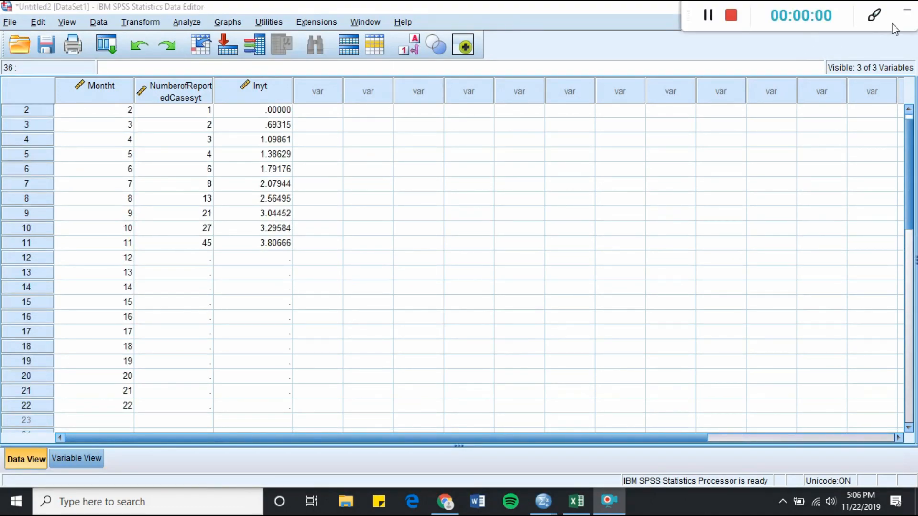
{"action": "left_click", "coordinate": [907, 11]}
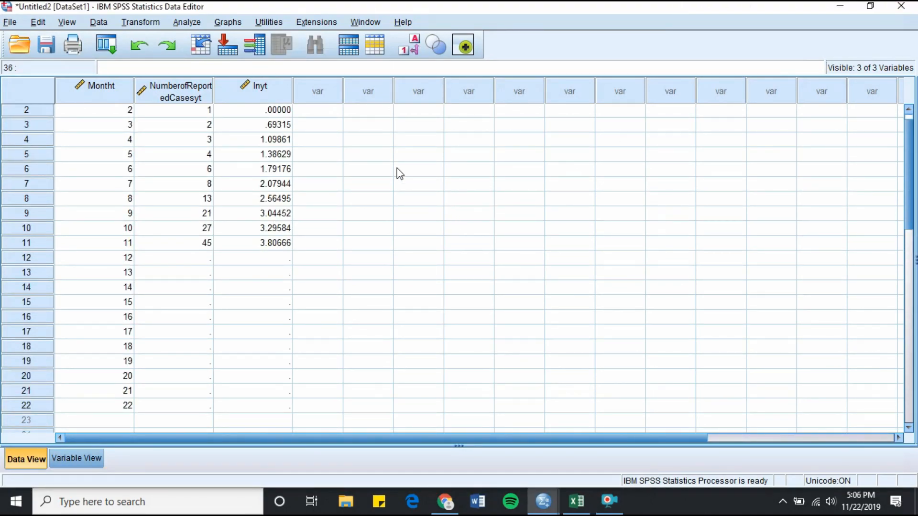
Step: Rerun the linear regression saving unstandardized predicted values and individual prediction intervals, then return to the data grid
{"action": "left_click", "coordinate": [187, 22]}
{"action": "mouse_move", "coordinate": [272, 186]}
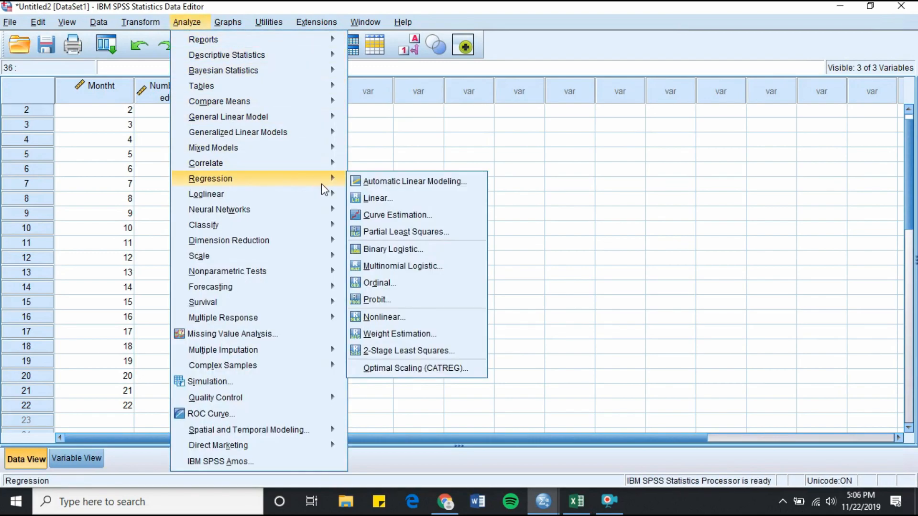
{"action": "left_click", "coordinate": [367, 198]}
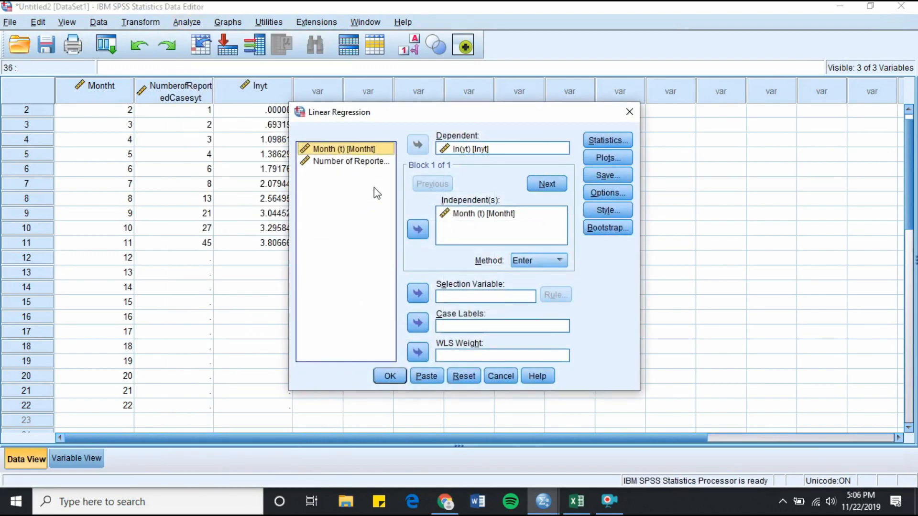
{"action": "left_click", "coordinate": [618, 175]}
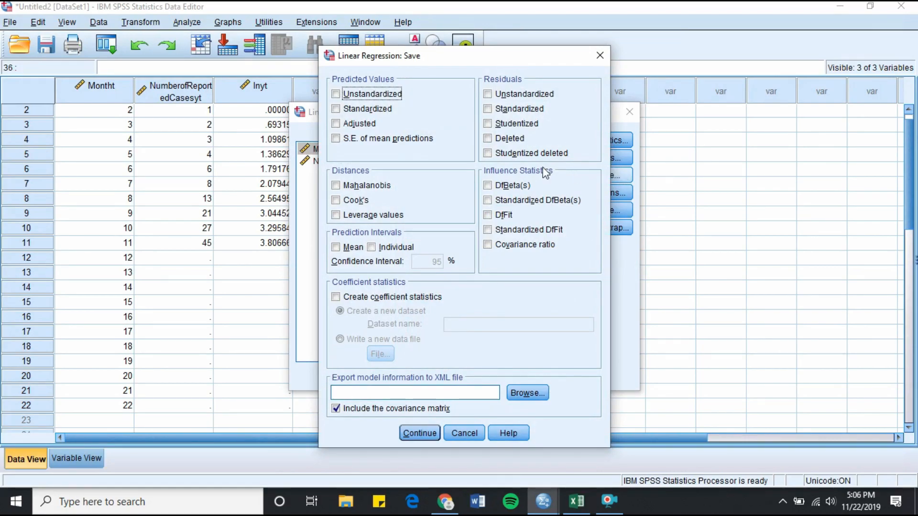
{"action": "left_click", "coordinate": [347, 95]}
{"action": "left_click", "coordinate": [394, 248]}
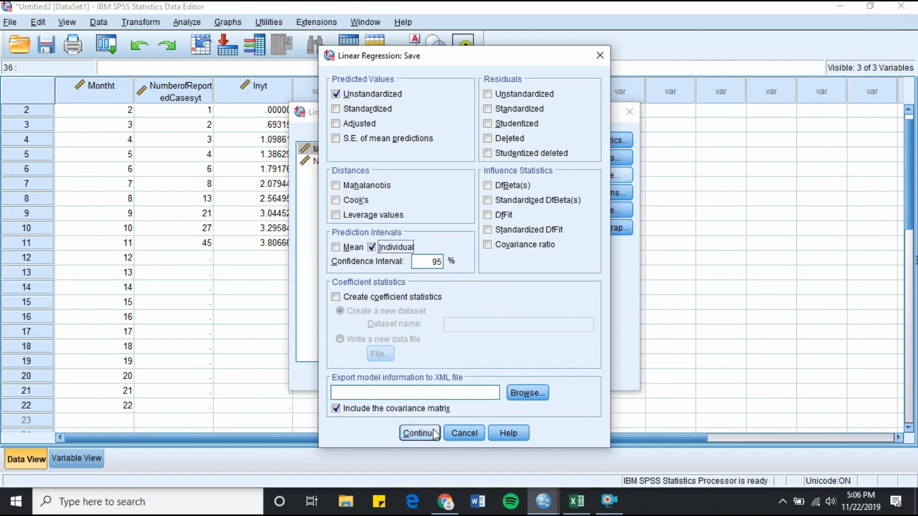
{"action": "left_click", "coordinate": [420, 433]}
{"action": "left_click", "coordinate": [385, 375]}
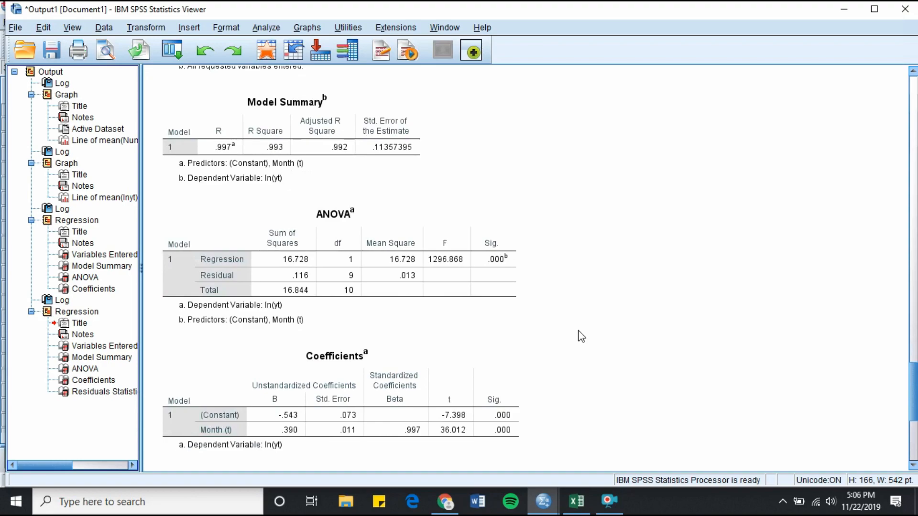
{"action": "mouse_move", "coordinate": [544, 501]}
{"action": "left_click", "coordinate": [557, 462]}
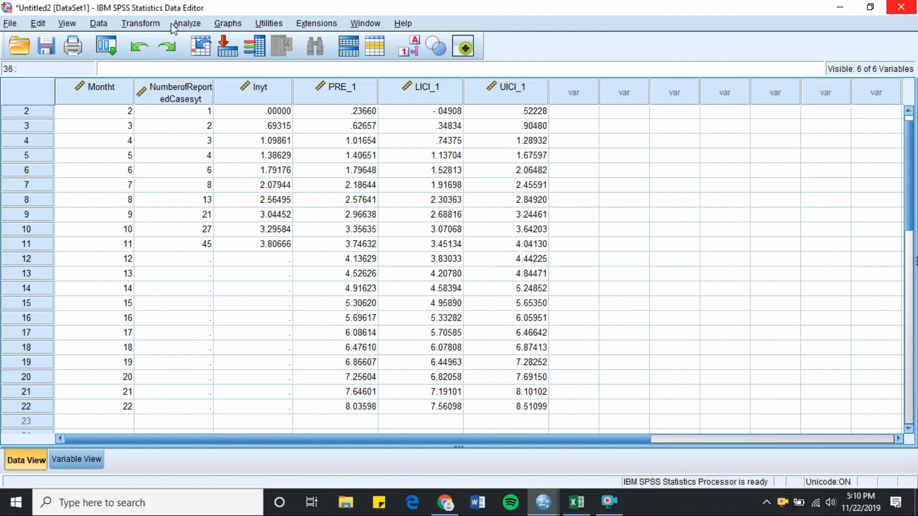
Step: Compute a new variable PointPredictionOfYt equal to EXP(PRE_1)
{"action": "left_click", "coordinate": [161, 23]}
{"action": "left_click", "coordinate": [177, 40]}
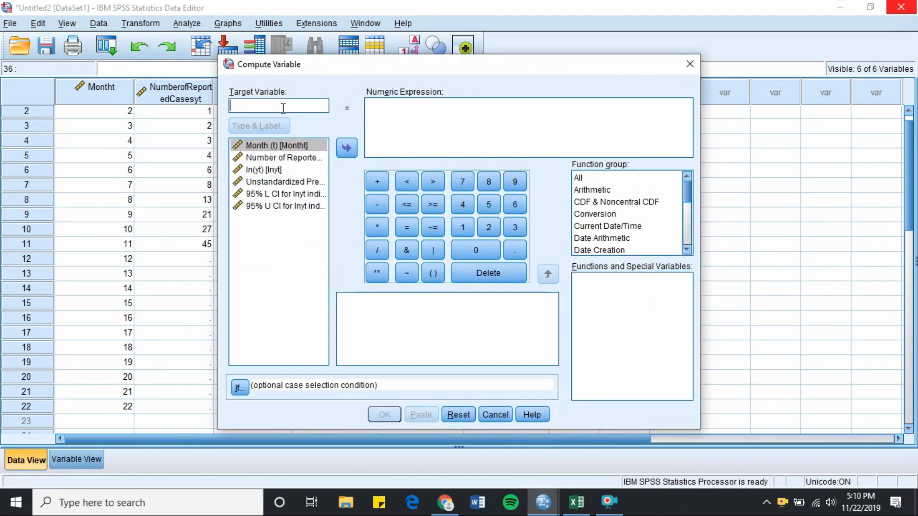
{"action": "type", "text": "Point"}
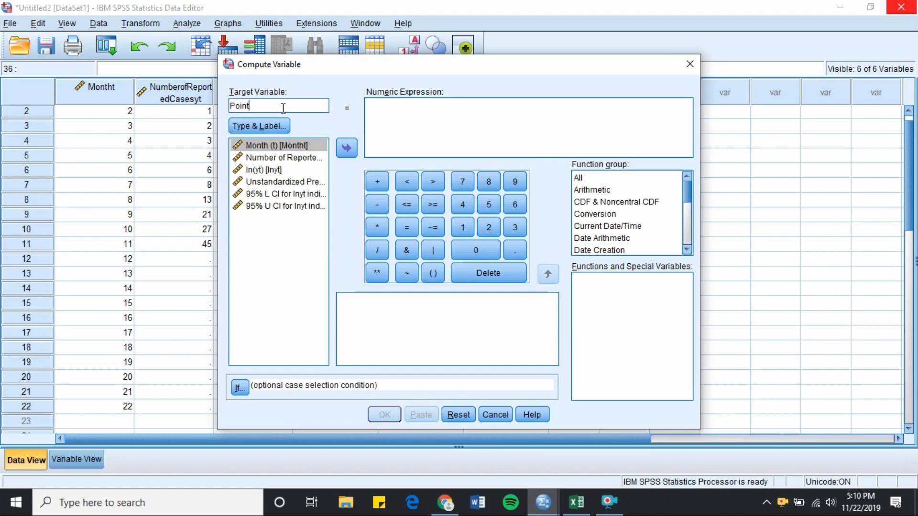
{"action": "type", "text": "PredictionOfY"}
{"action": "left_click", "coordinate": [638, 190]}
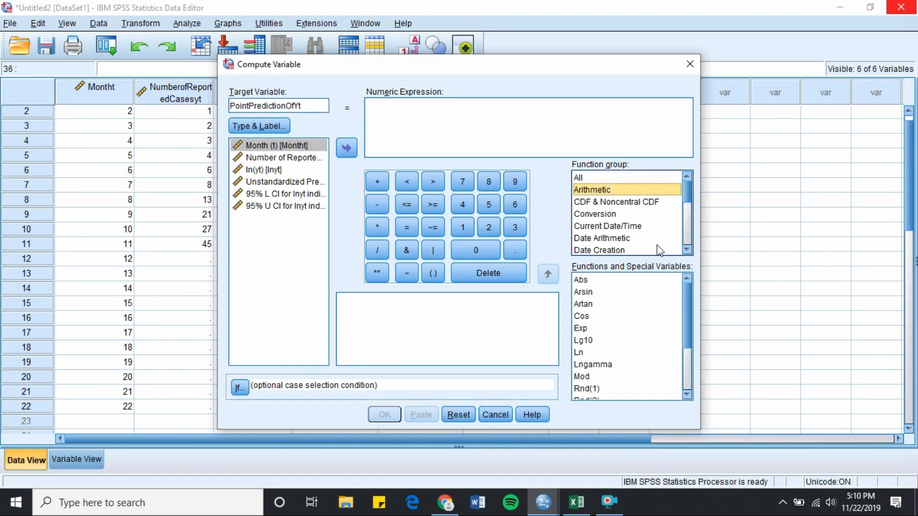
{"action": "left_click", "coordinate": [580, 329]}
{"action": "left_click", "coordinate": [548, 273]}
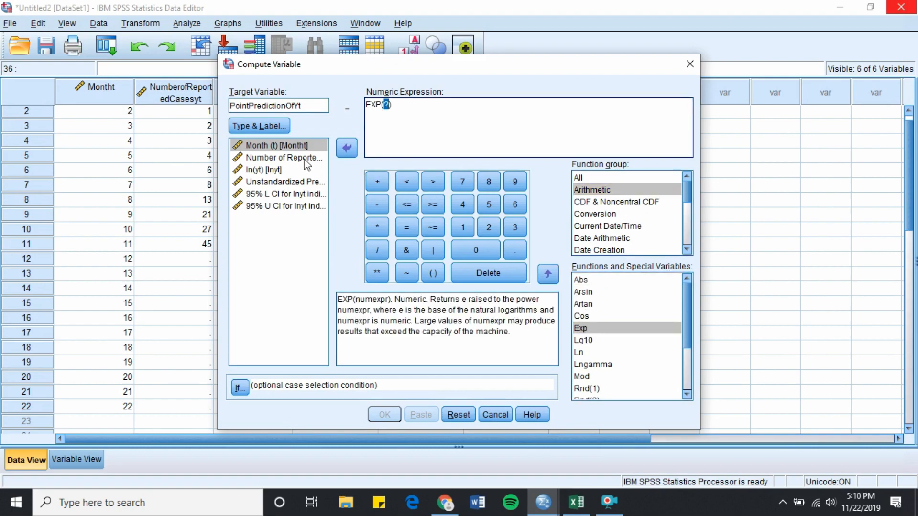
{"action": "left_click", "coordinate": [301, 182]}
{"action": "left_click", "coordinate": [347, 147]}
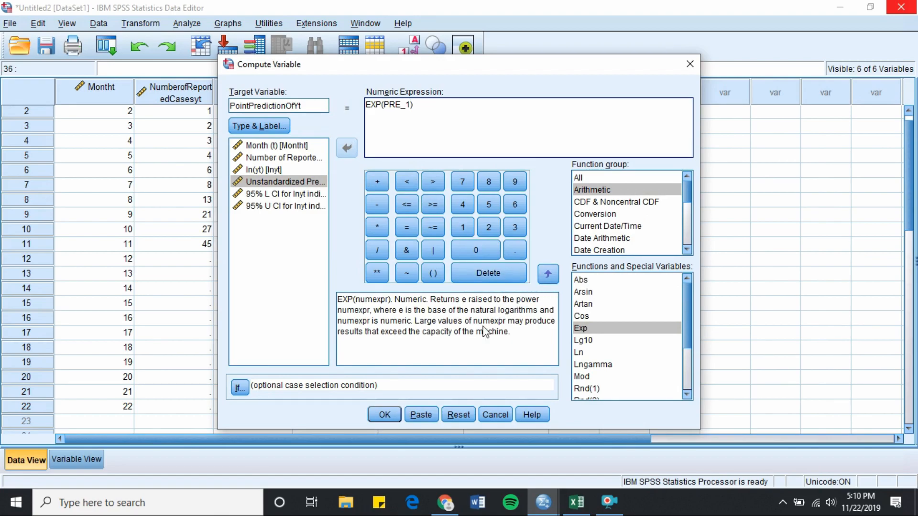
{"action": "left_click", "coordinate": [387, 415]}
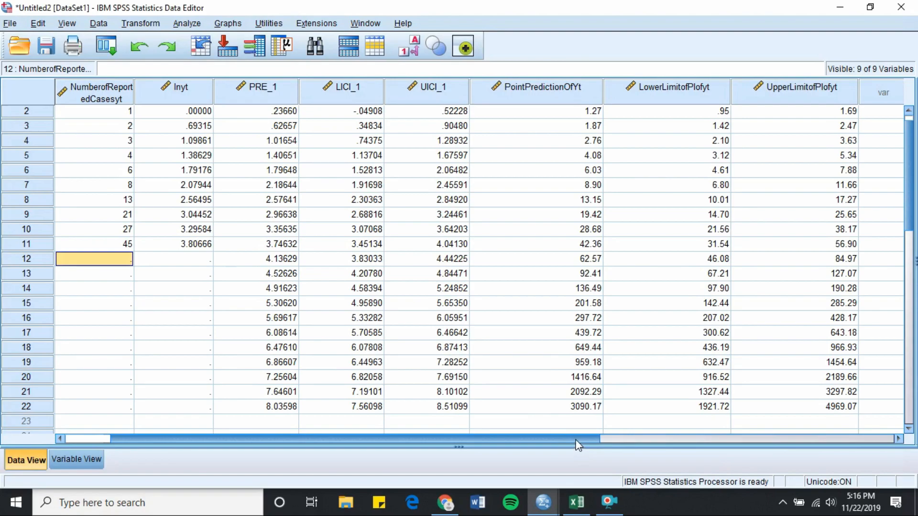
Step: Examine the point prediction and lower and upper prediction limits for month 12
{"action": "left_click", "coordinate": [581, 263]}
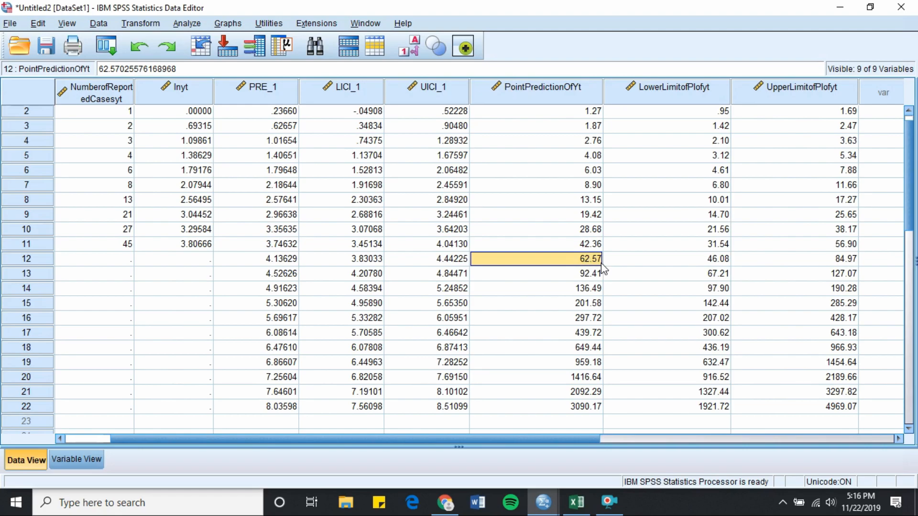
{"action": "left_click", "coordinate": [635, 263]}
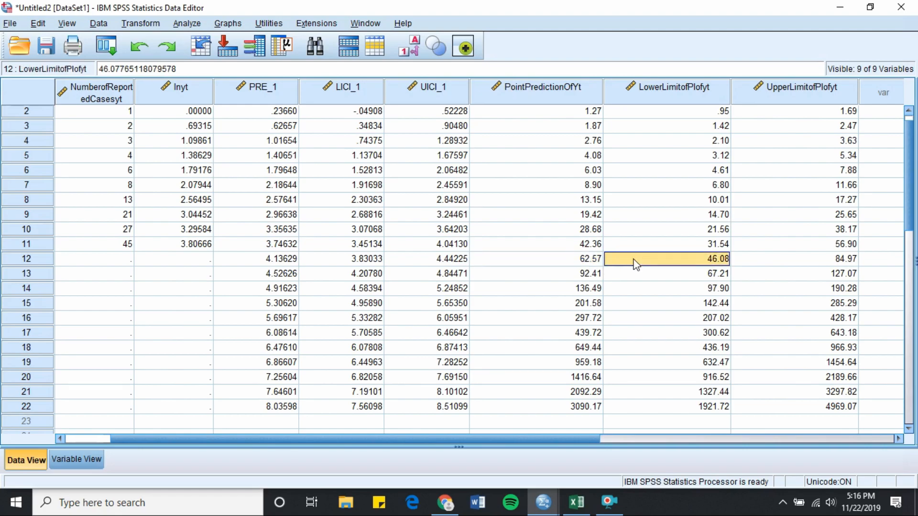
{"action": "left_click", "coordinate": [751, 265]}
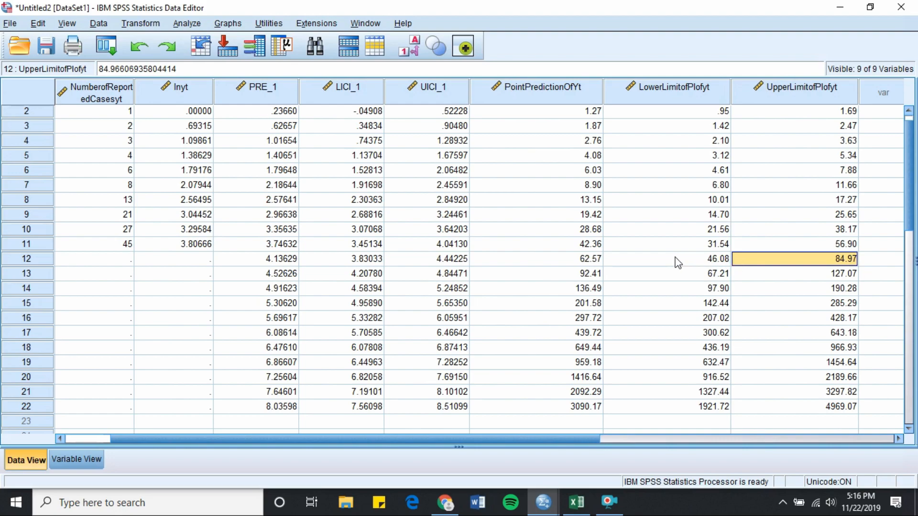
{"action": "left_click", "coordinate": [563, 260]}
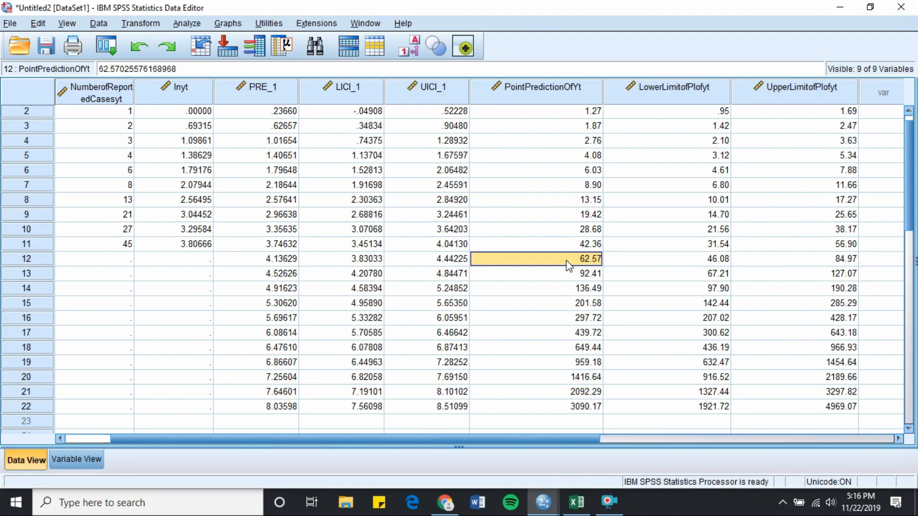
{"action": "left_click", "coordinate": [641, 263]}
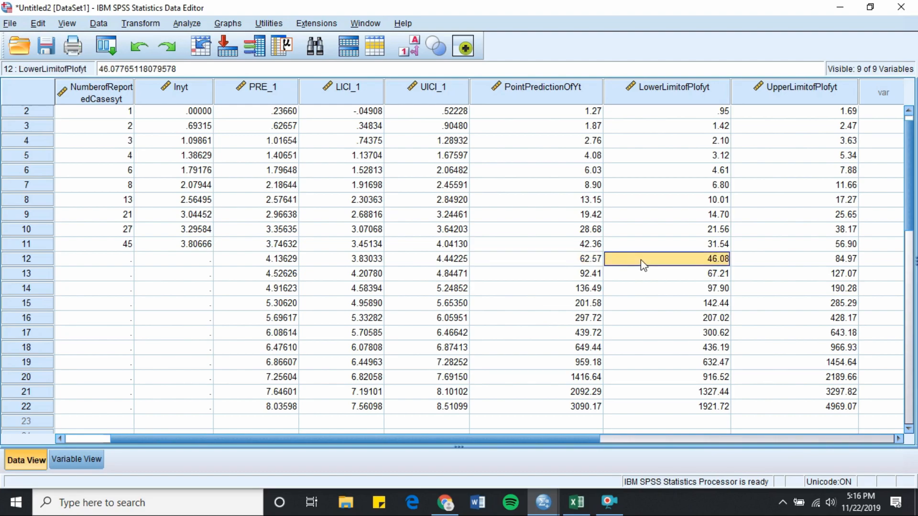
{"action": "left_click", "coordinate": [761, 261]}
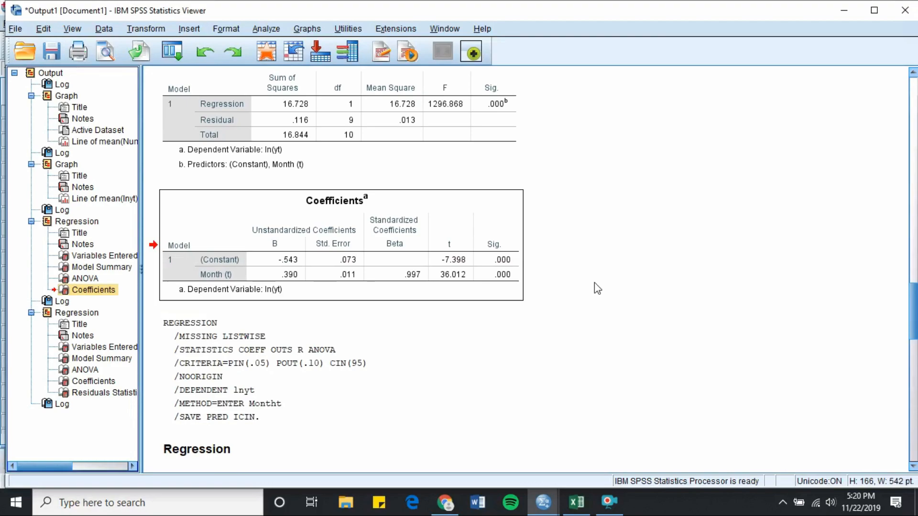
Step: Switch to Excel and enter the slope coefficient 0.39 in cell F3
{"action": "left_click", "coordinate": [576, 502]}
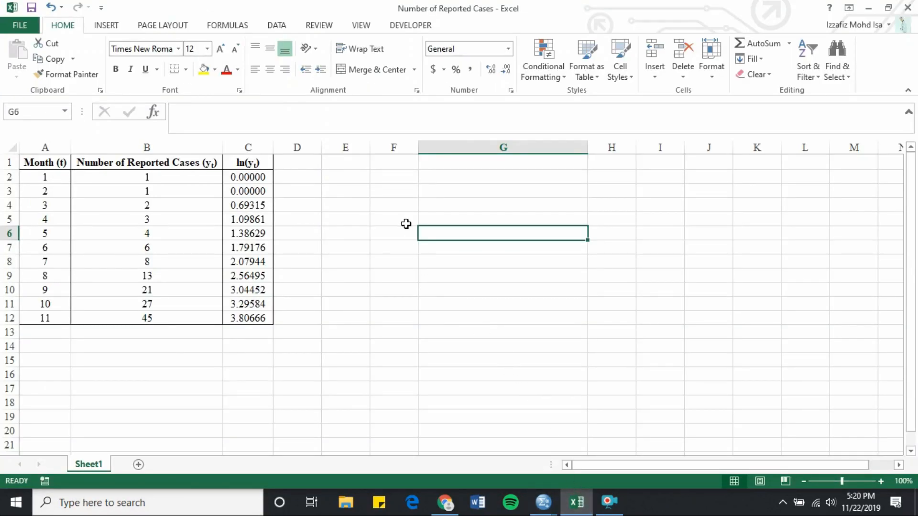
{"action": "left_click", "coordinate": [397, 196]}
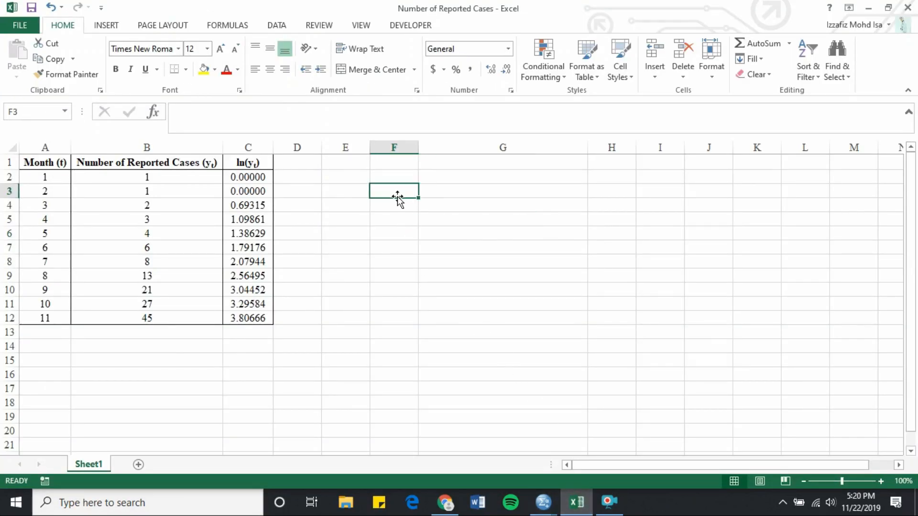
{"action": "type", "text": "0.39"}
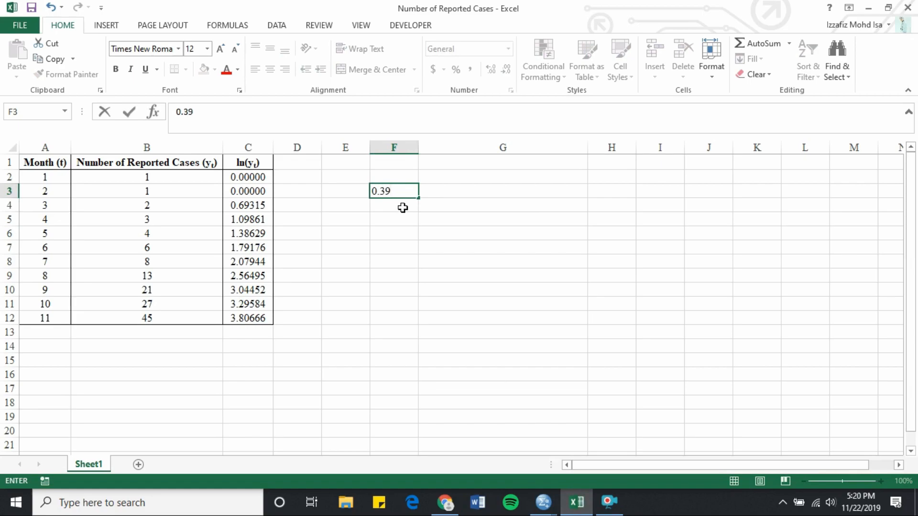
{"action": "key", "text": "Return"}
Step: Compute e raised to the slope in cell F4 with the formula =exp(F3)
{"action": "type", "text": "="}
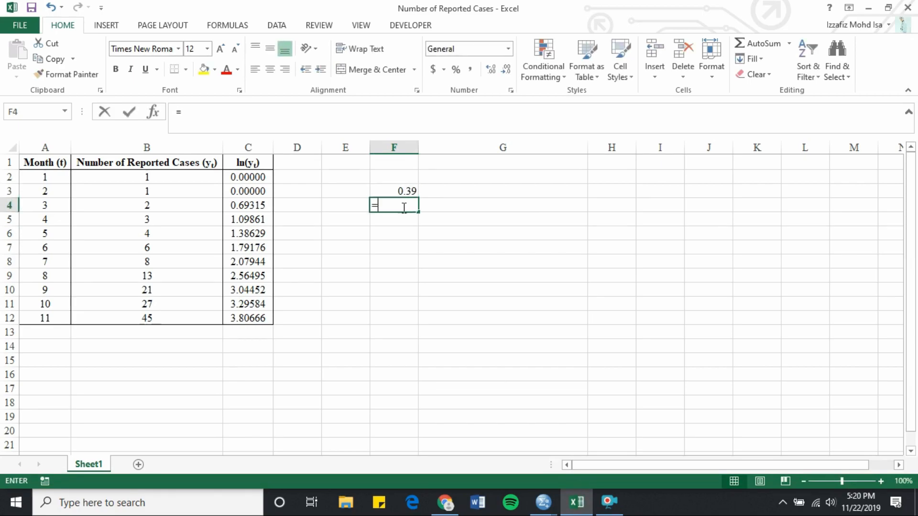
{"action": "type", "text": "e"}
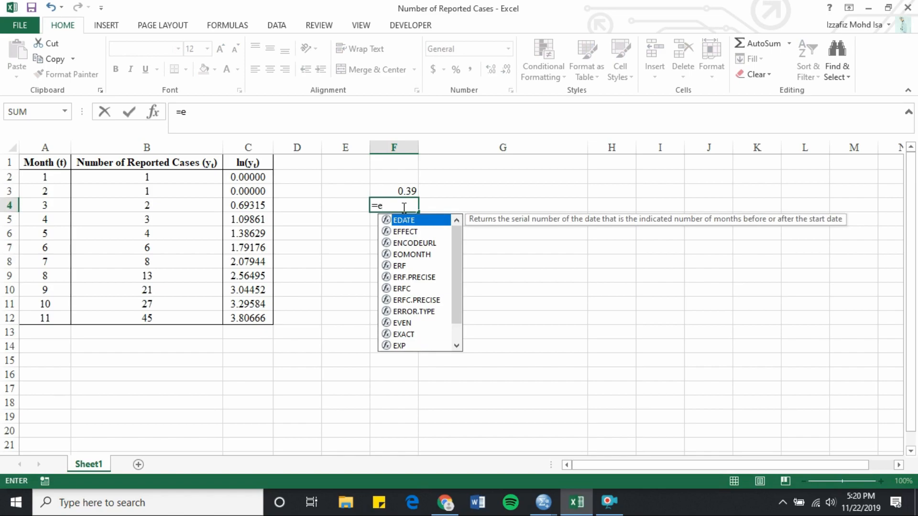
{"action": "type", "text": "xp"}
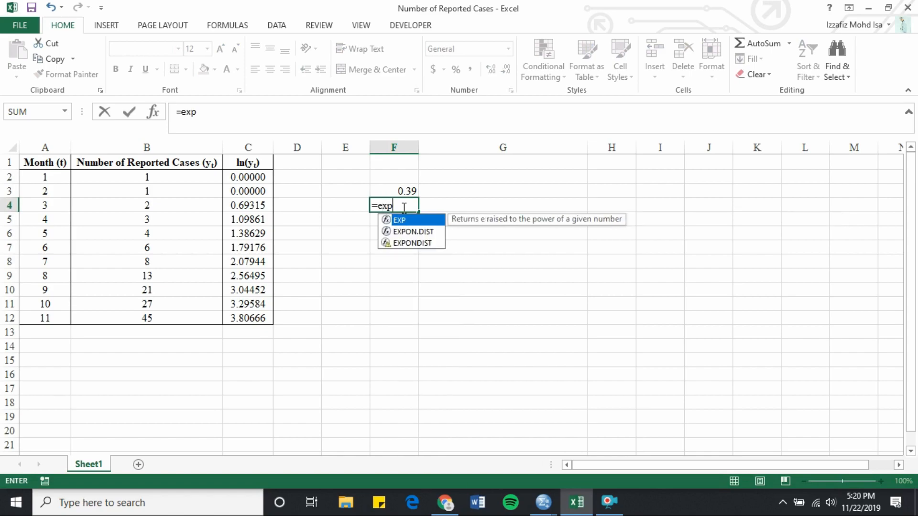
{"action": "type", "text": "("}
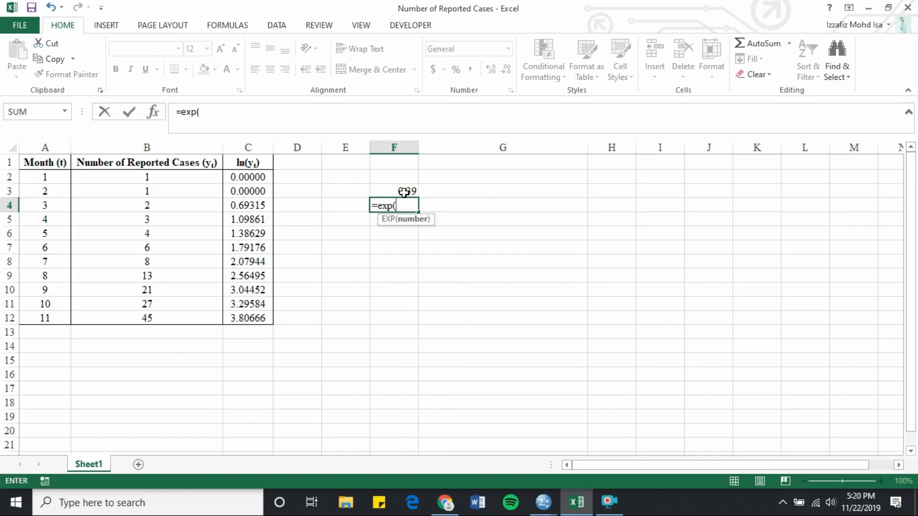
{"action": "left_click", "coordinate": [404, 192]}
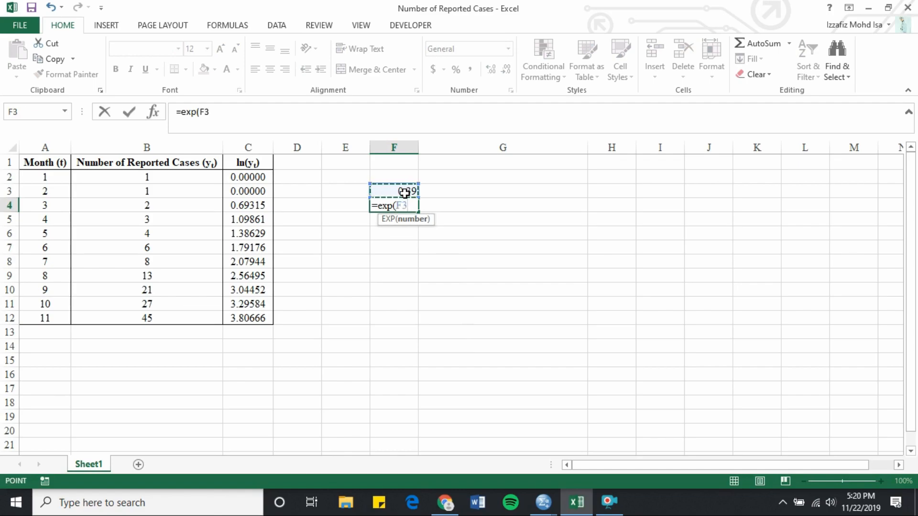
{"action": "key", "text": "Return"}
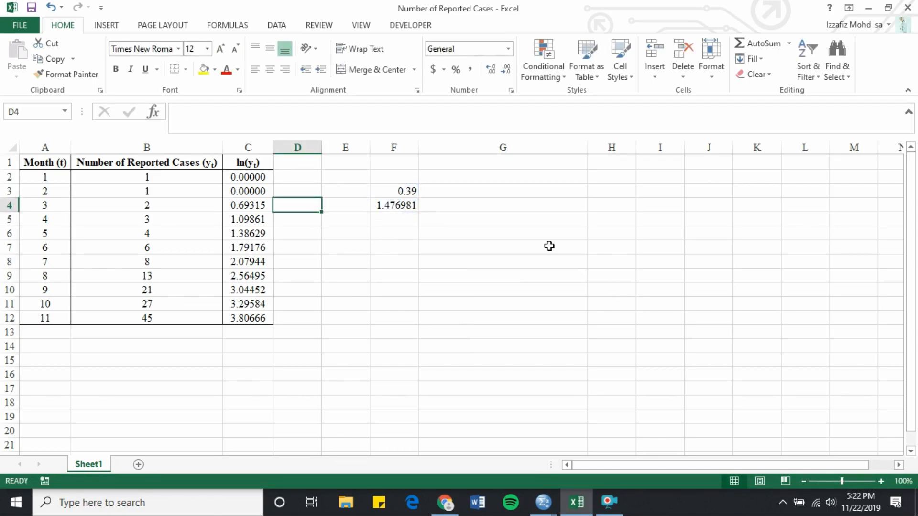
Step: Add the label "Point Estimate of Growth Rate =" in cell G6
{"action": "left_click", "coordinate": [526, 234]}
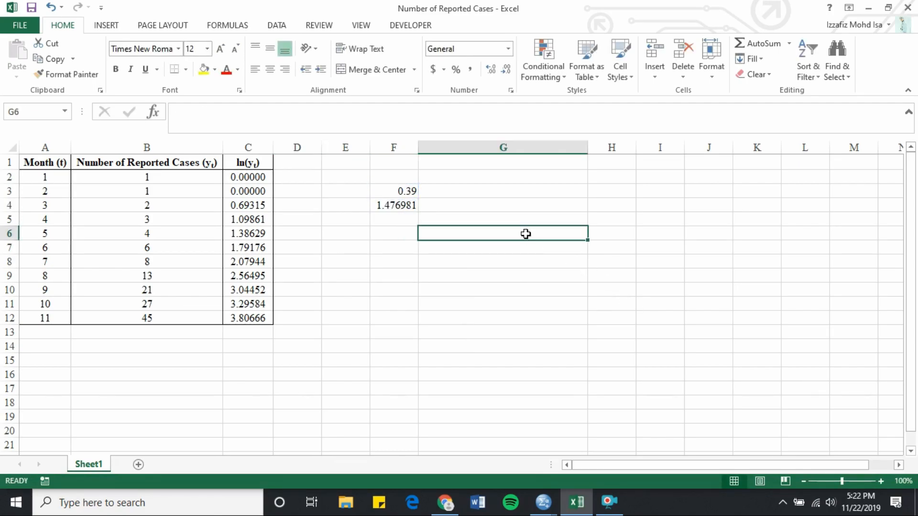
{"action": "type", "text": "Point Estimate of Growth Rate ="}
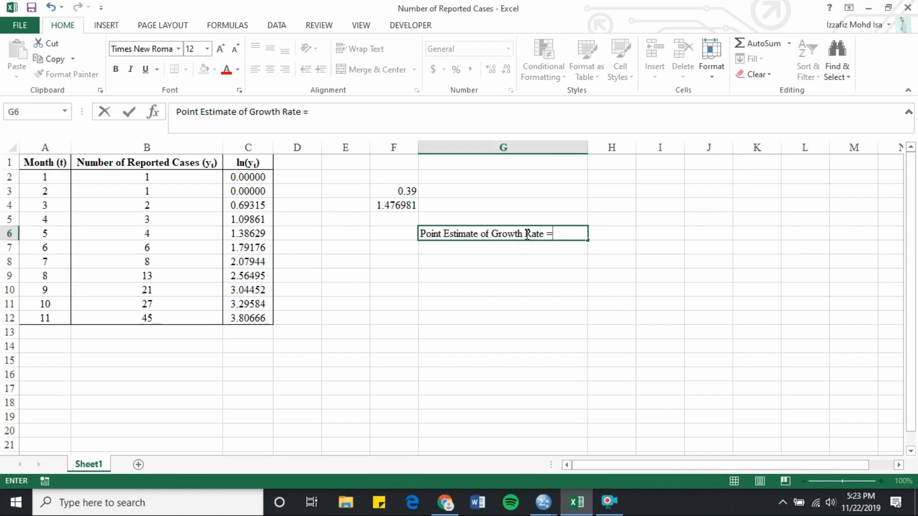
Step: Calculate the growth rate in cell H6 with the formula =F4-1
{"action": "left_click", "coordinate": [606, 239]}
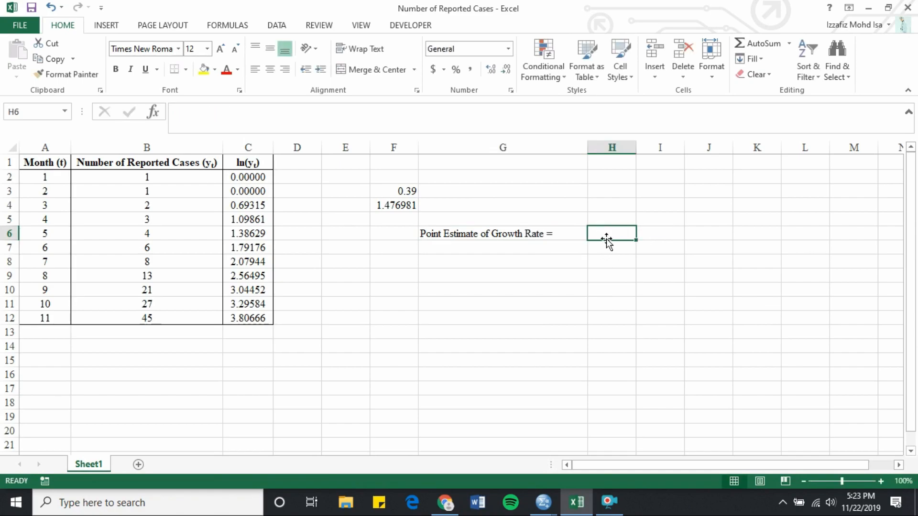
{"action": "type", "text": "="}
{"action": "left_click", "coordinate": [404, 206]}
{"action": "type", "text": "-1"}
{"action": "key", "text": "Return"}
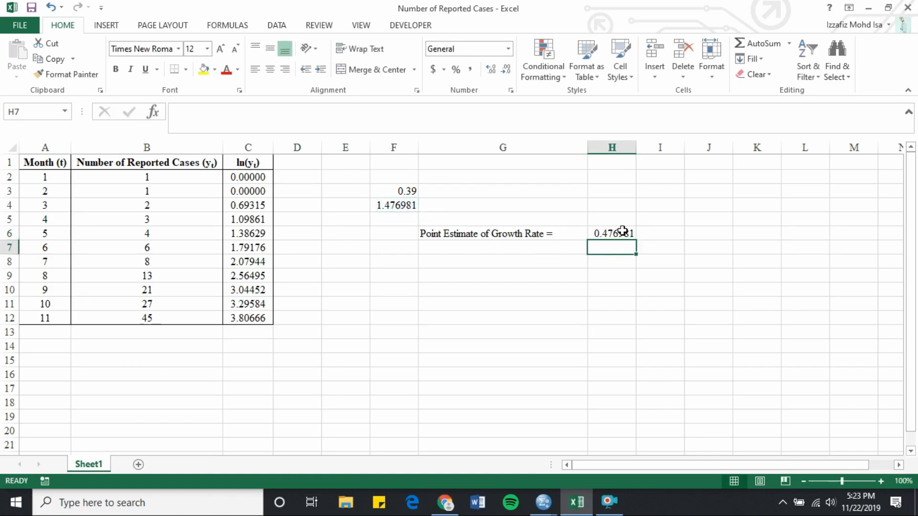
Step: Format cell H6 as a percentage with 2 decimal places
{"action": "right_click", "coordinate": [621, 234]}
{"action": "left_click", "coordinate": [701, 428]}
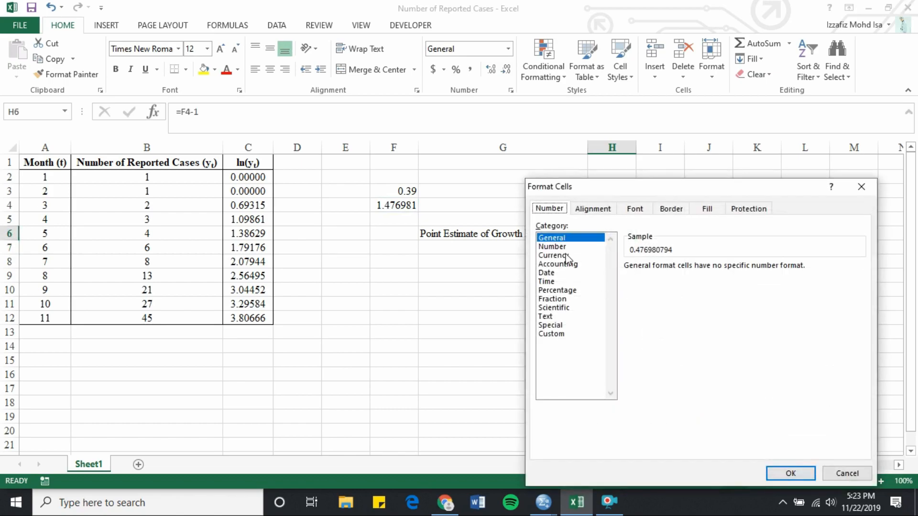
{"action": "left_click", "coordinate": [573, 292]}
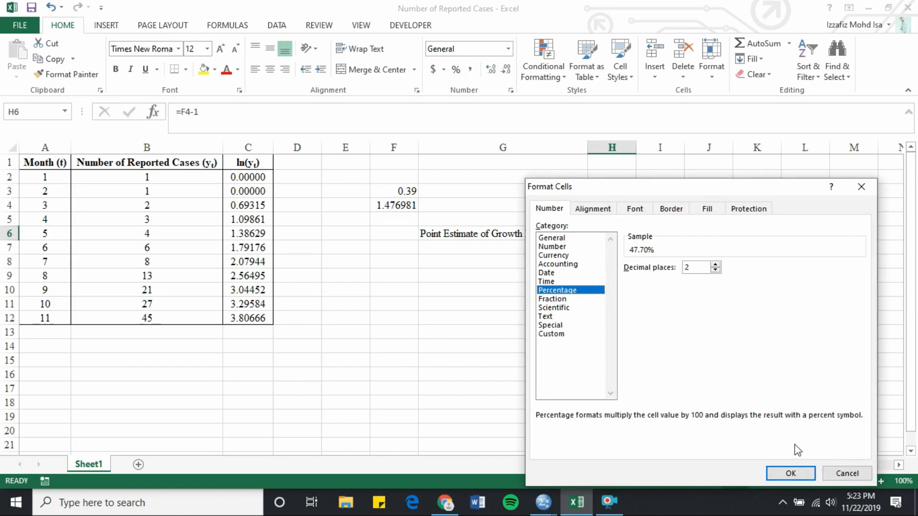
{"action": "left_click", "coordinate": [793, 473]}
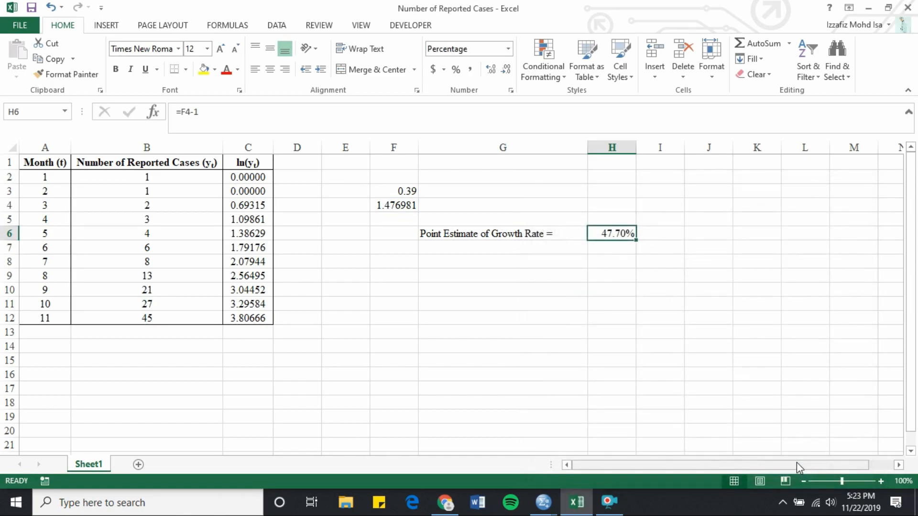